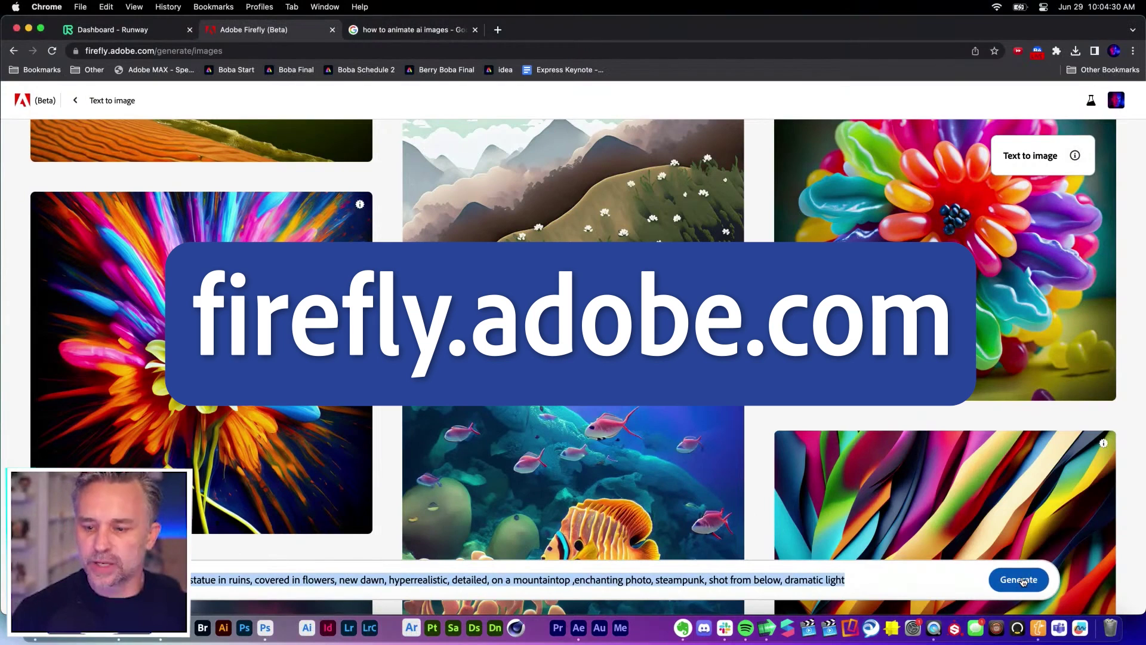
Step: Generate the flower-covered skull images in widescreen 16:9 and download an enlarged result
click(1019, 579)
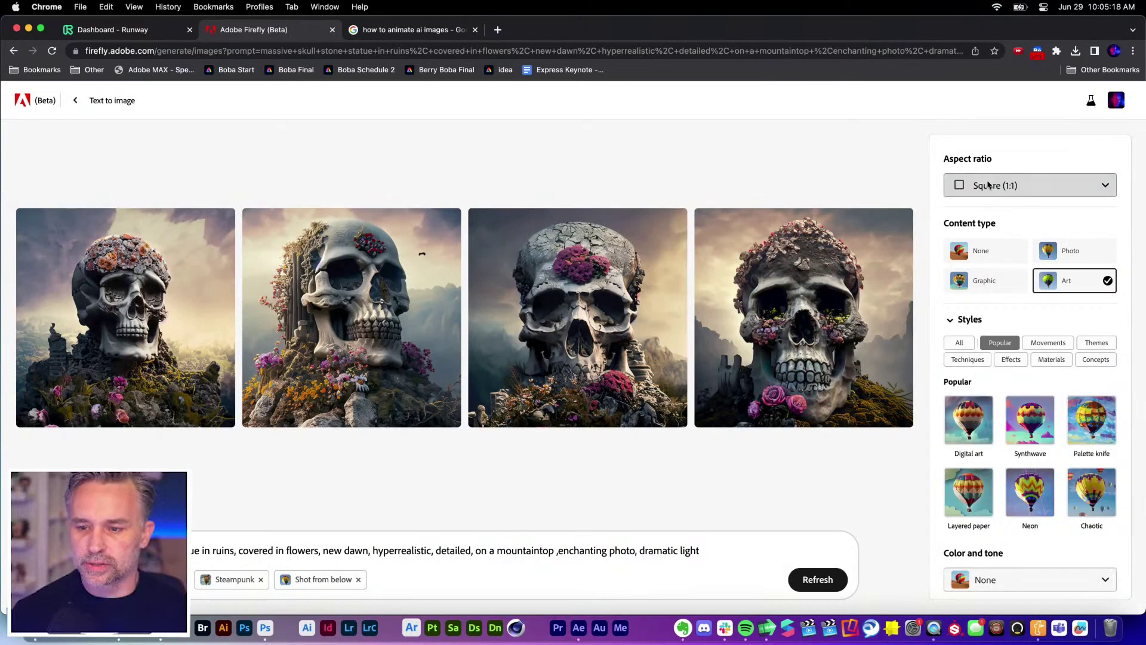
click(996, 187)
click(999, 291)
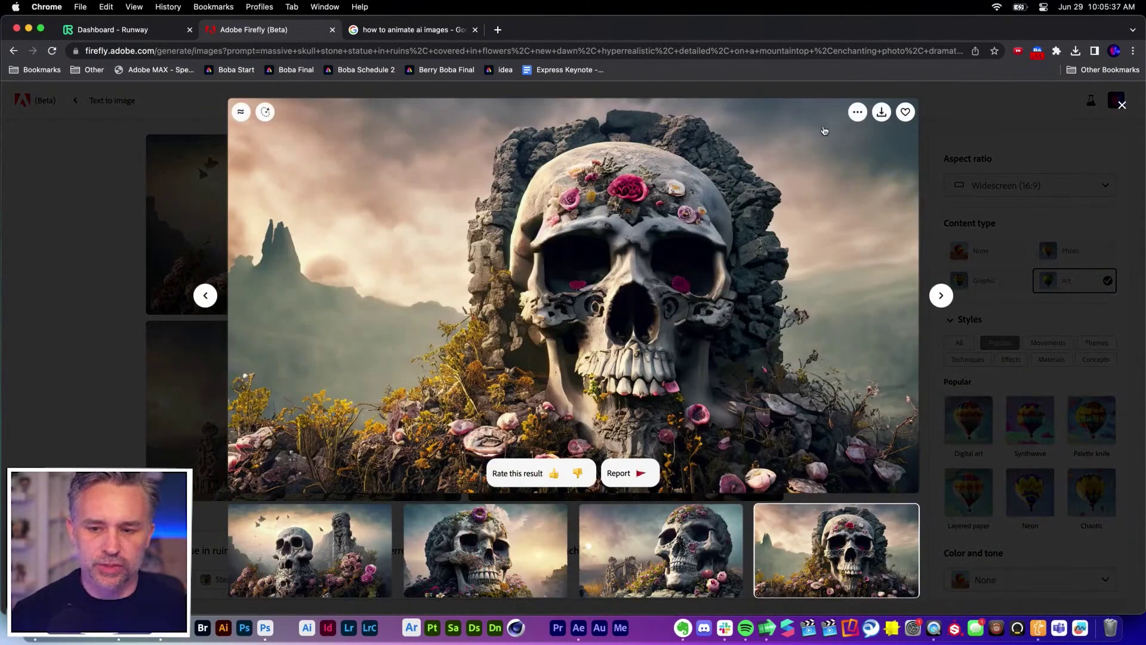
click(687, 480)
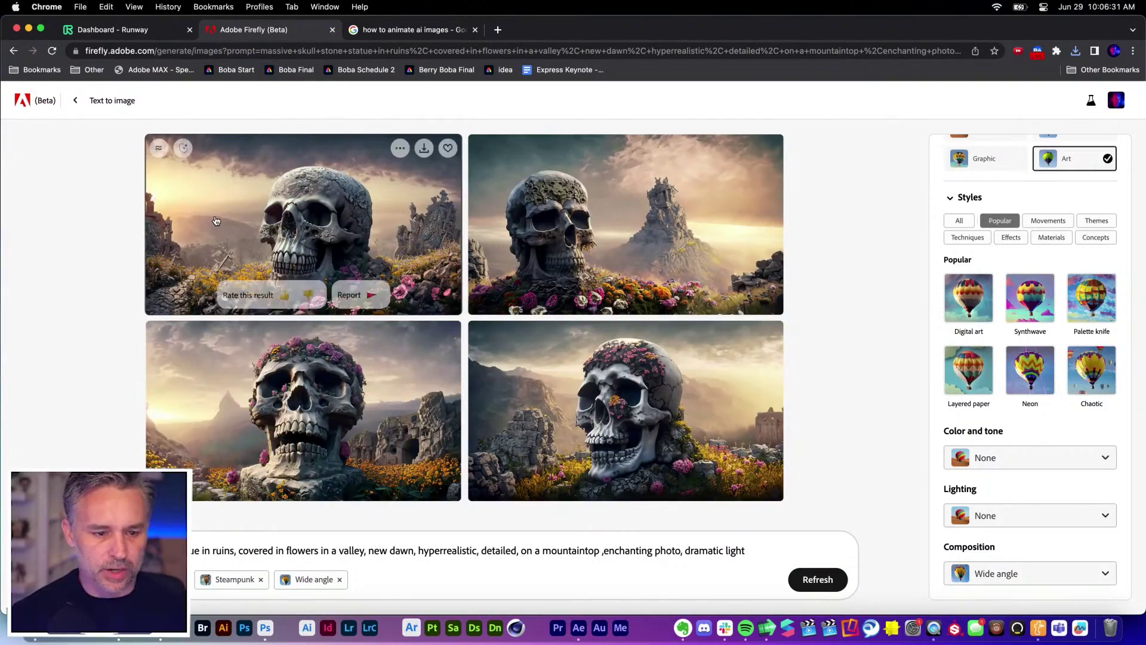
Step: Download a skull image, then regenerate the skulls with Close up composition instead of Wide angle
click(216, 220)
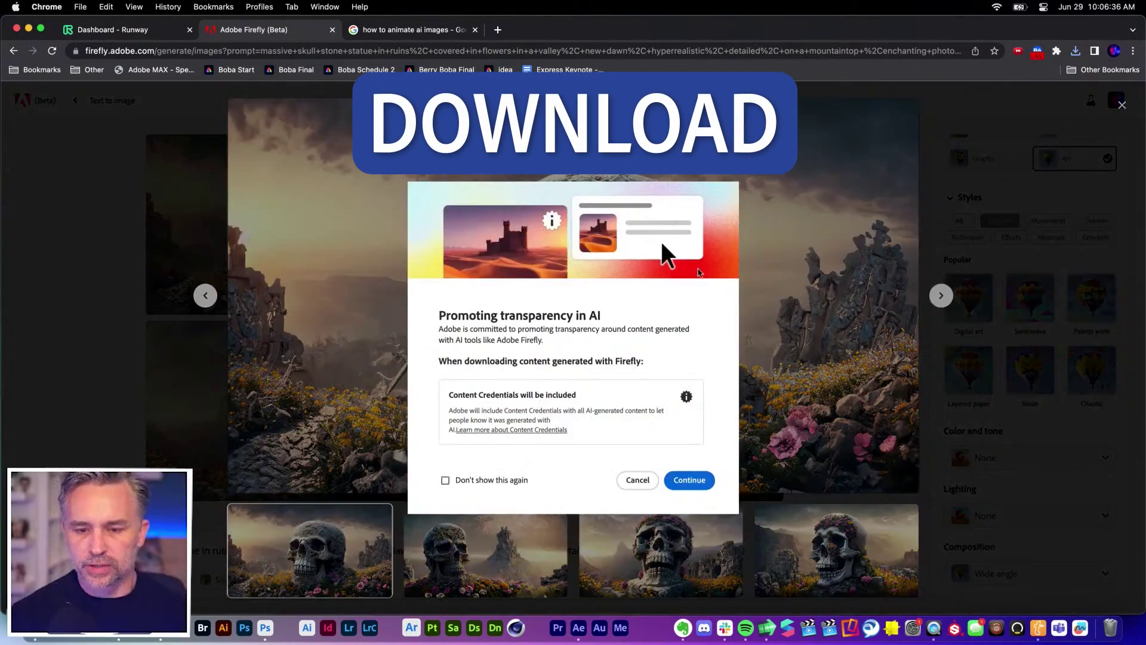
key(Return)
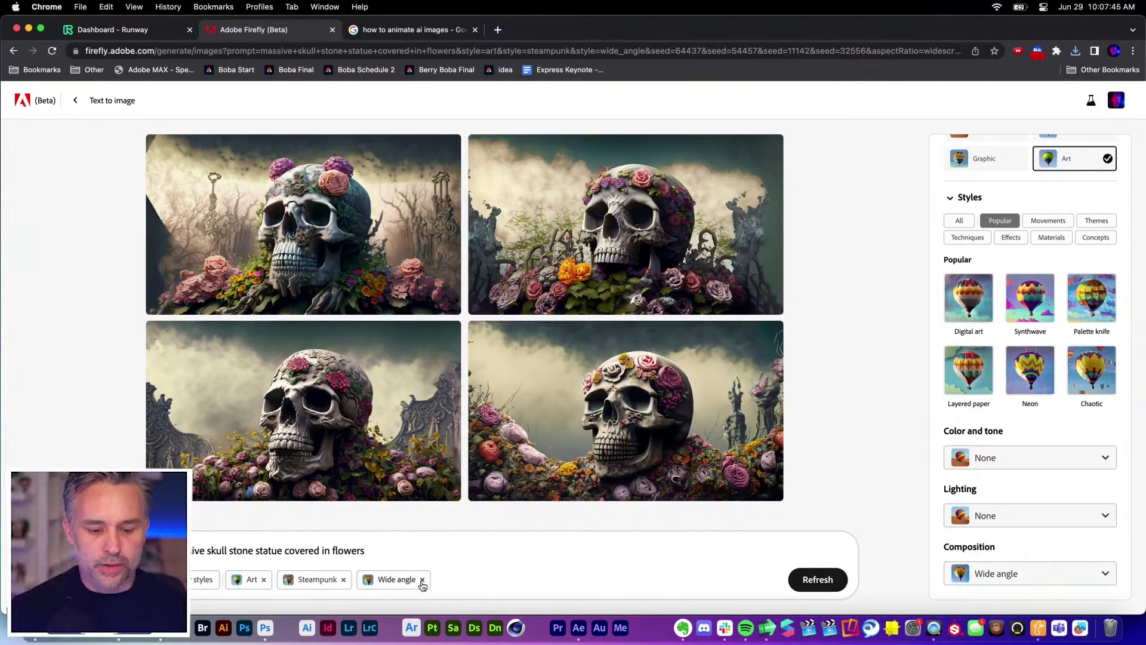
click(422, 580)
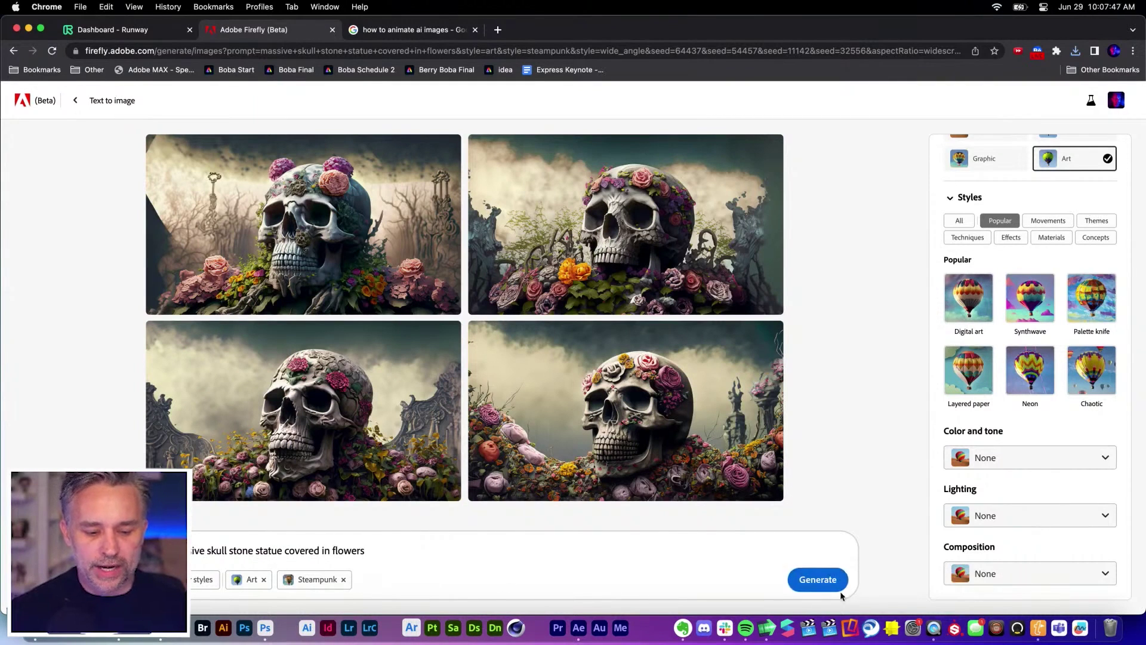
click(1024, 574)
click(988, 410)
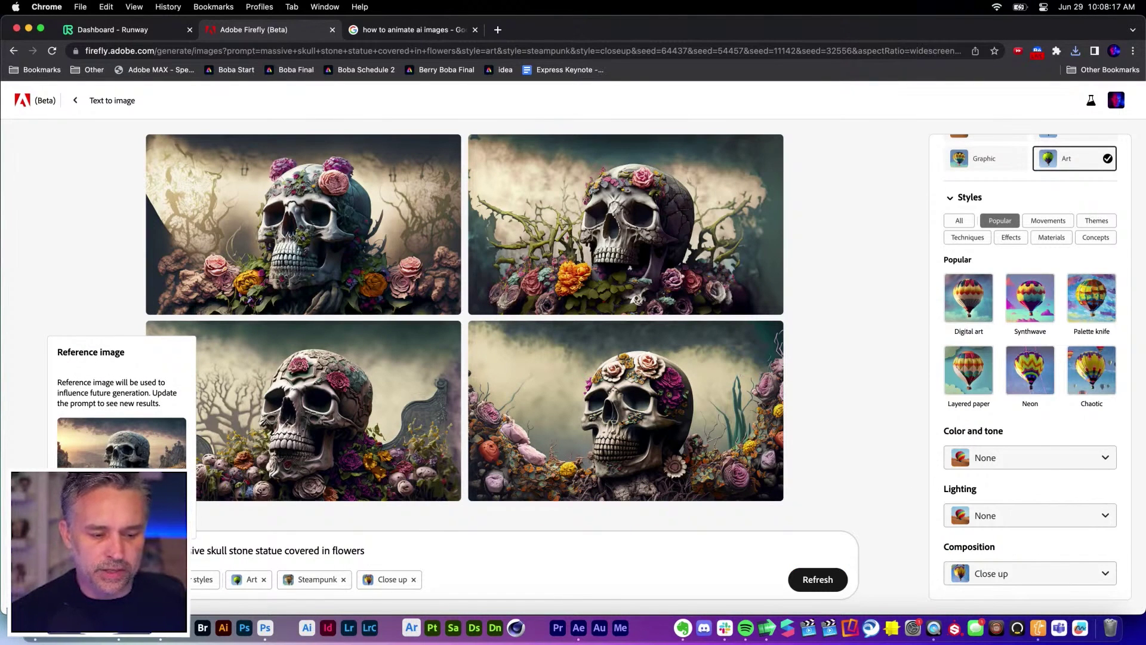
key(Return)
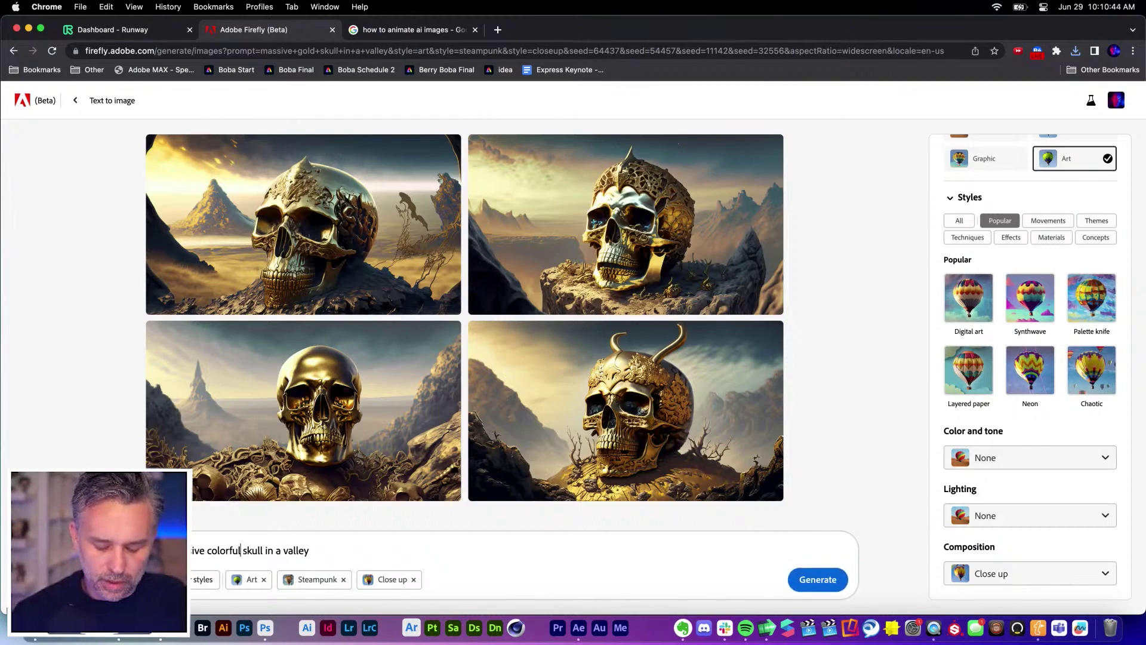
Step: Add 'surreal' to the skull prompt, regenerate, and pick the downloaded stone skull file
text(surreal)
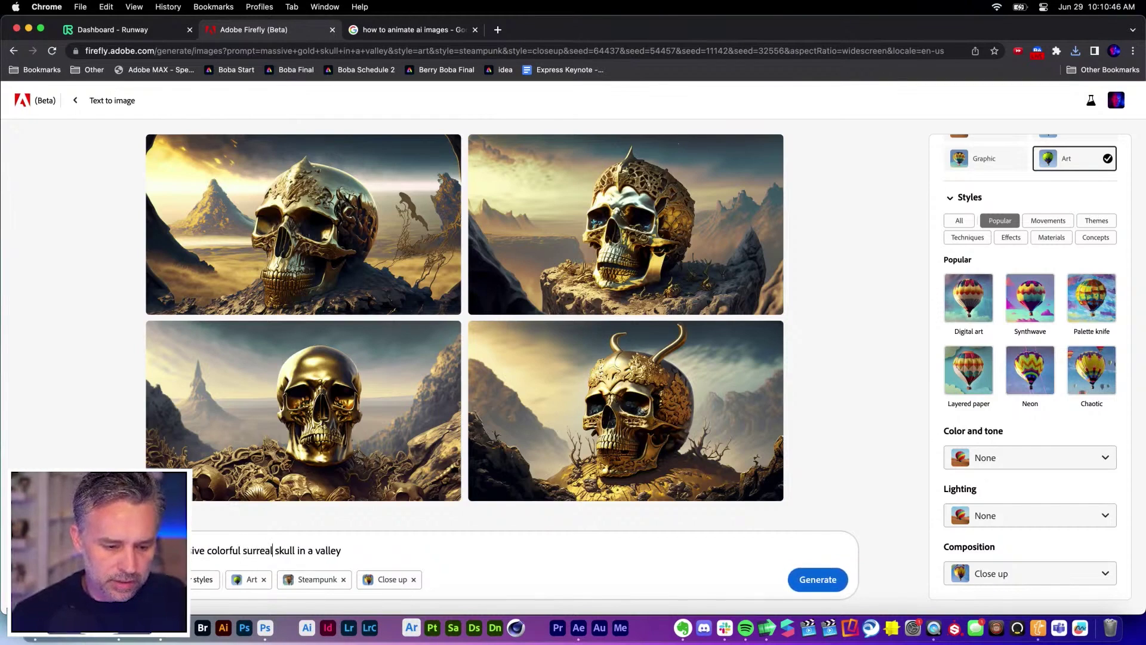
click(805, 578)
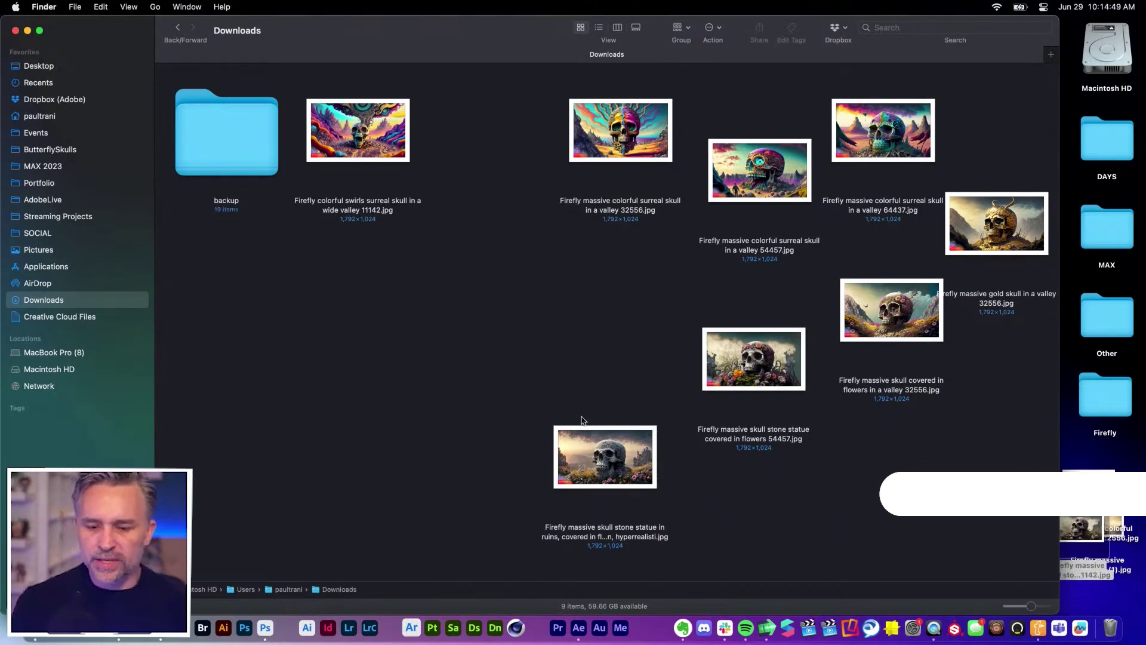
click(750, 369)
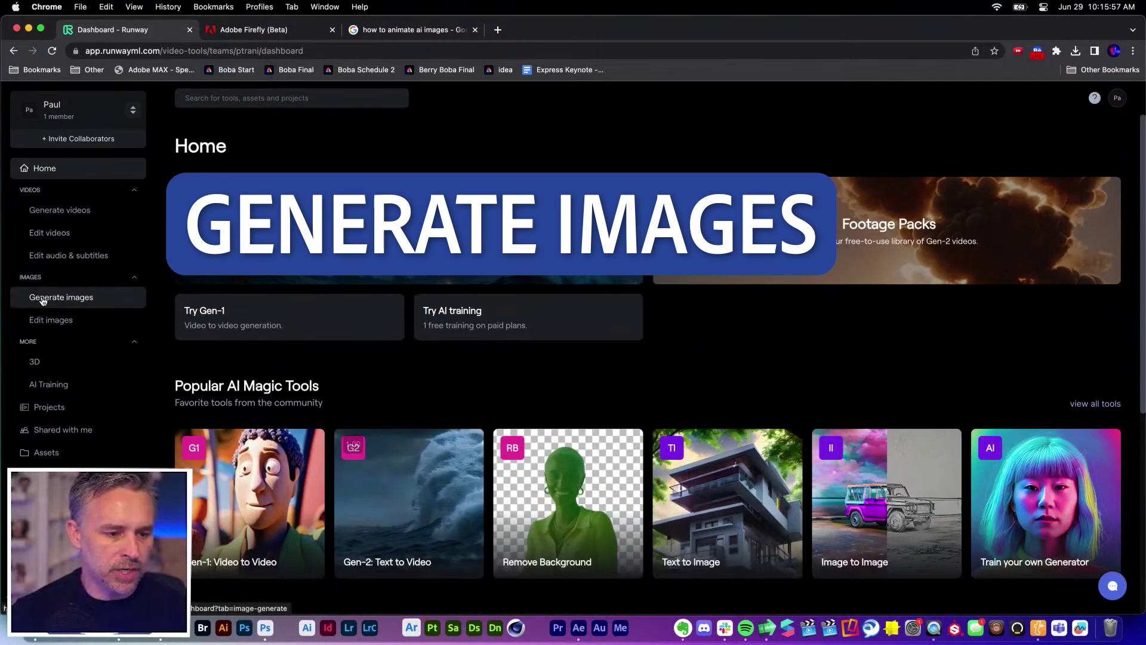
Step: Load skull images including 6.jpg and 7.jpg into Runway's Frame Interpolation, with a 15-second clip
click(42, 210)
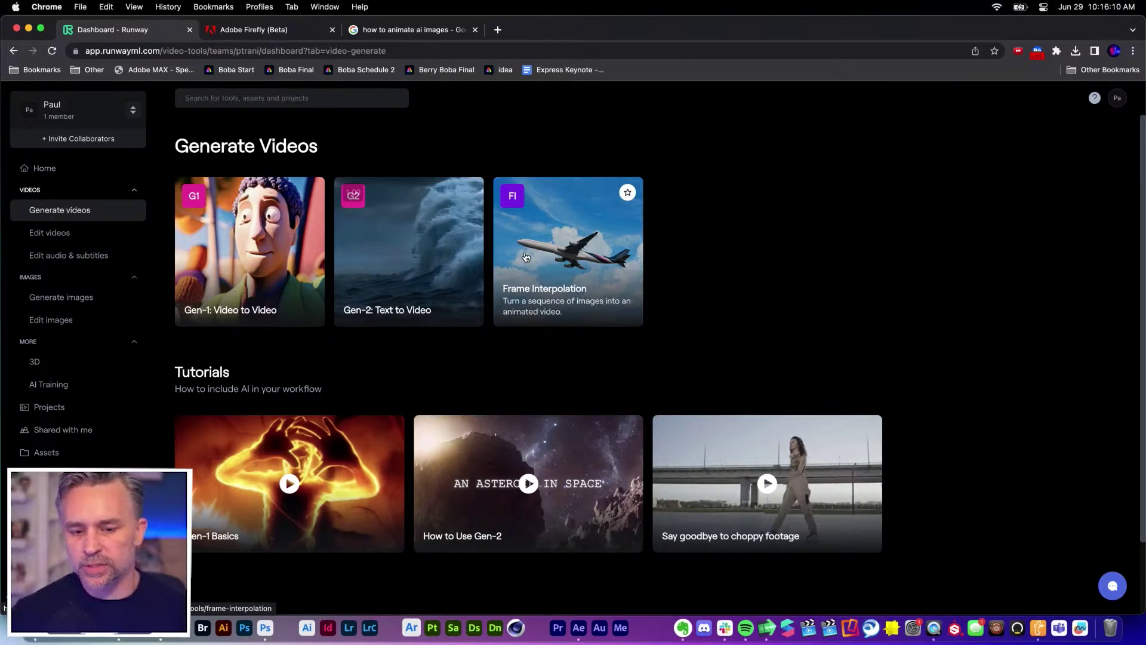
click(526, 257)
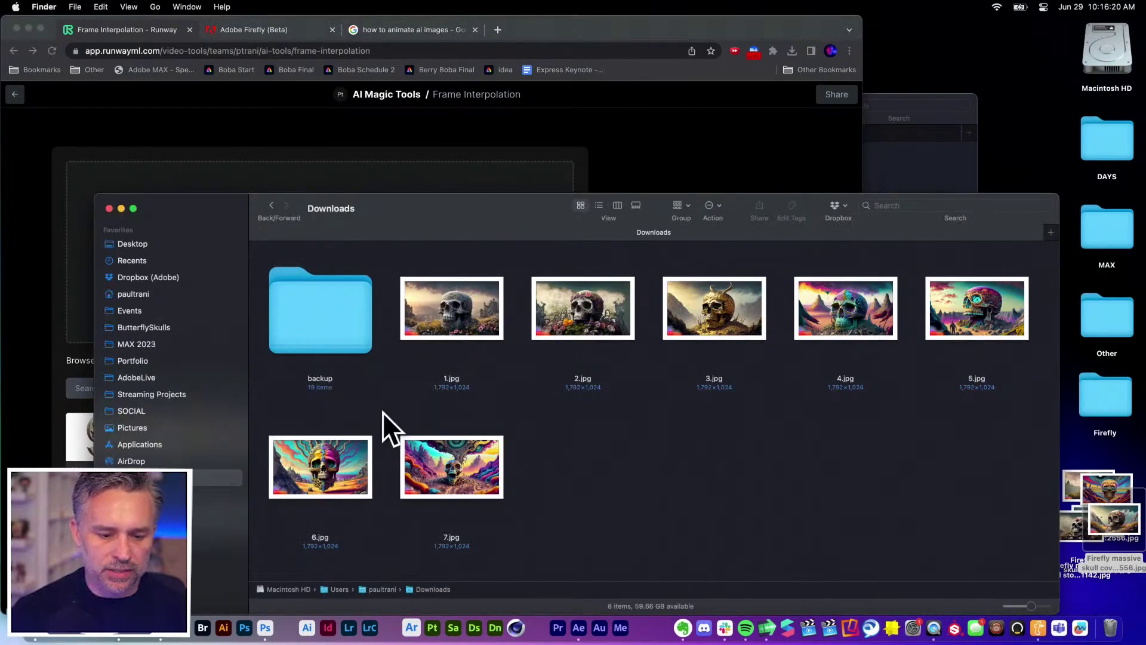
drag(331, 411, 431, 467)
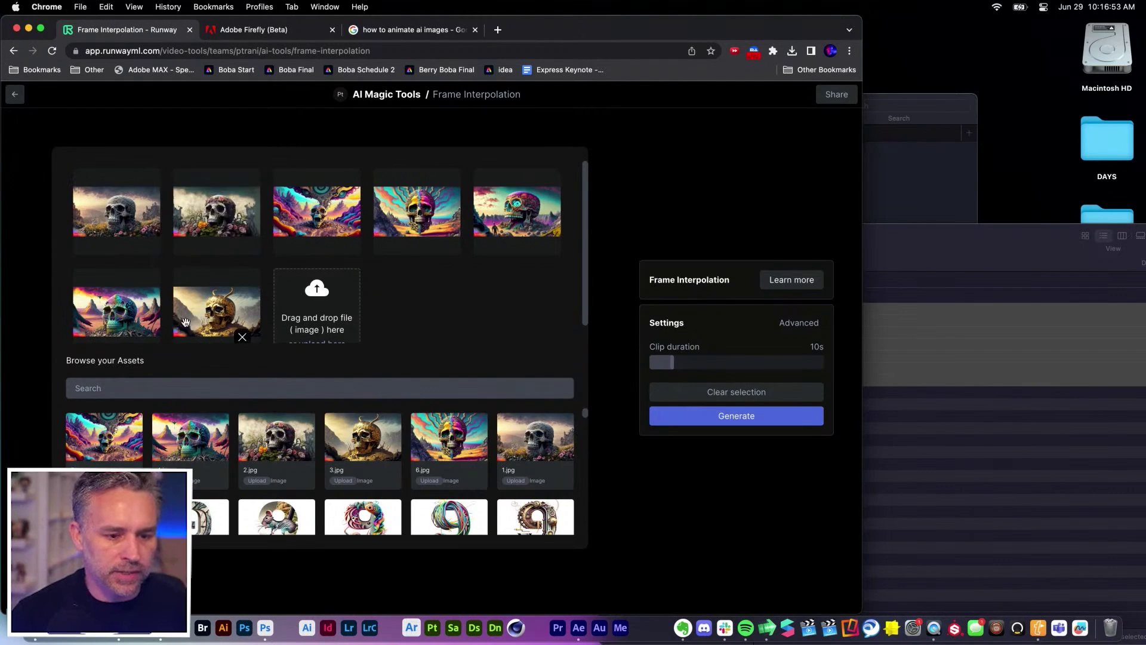
drag(671, 362, 686, 363)
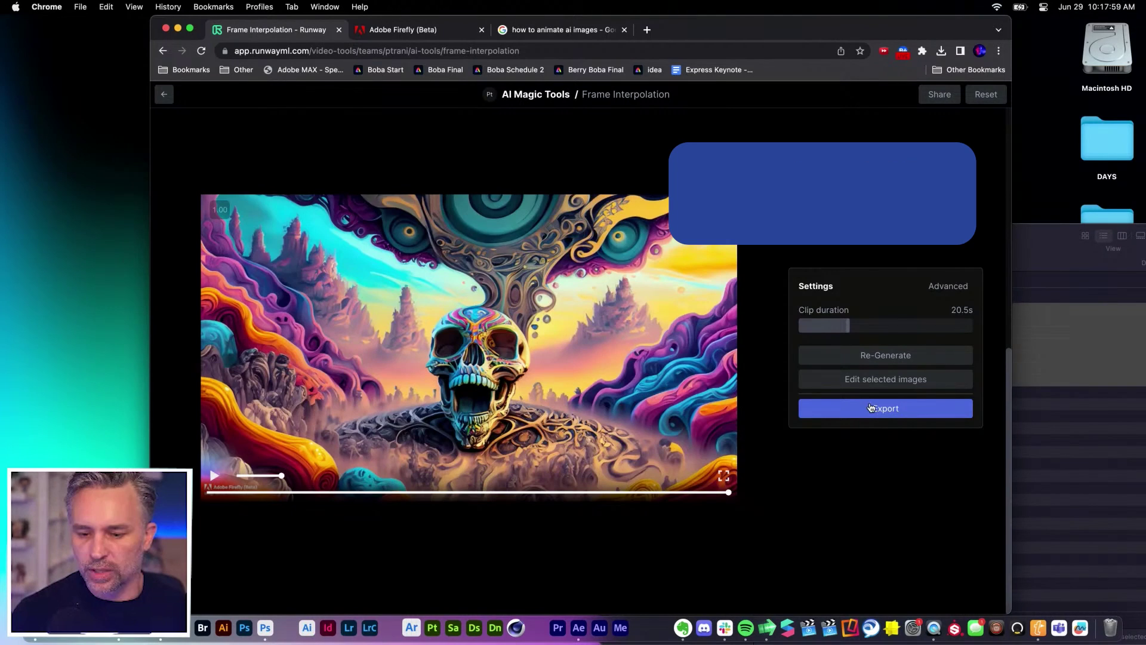
Step: Choose an export format for the interpolated skull video
click(871, 407)
click(896, 364)
click(901, 390)
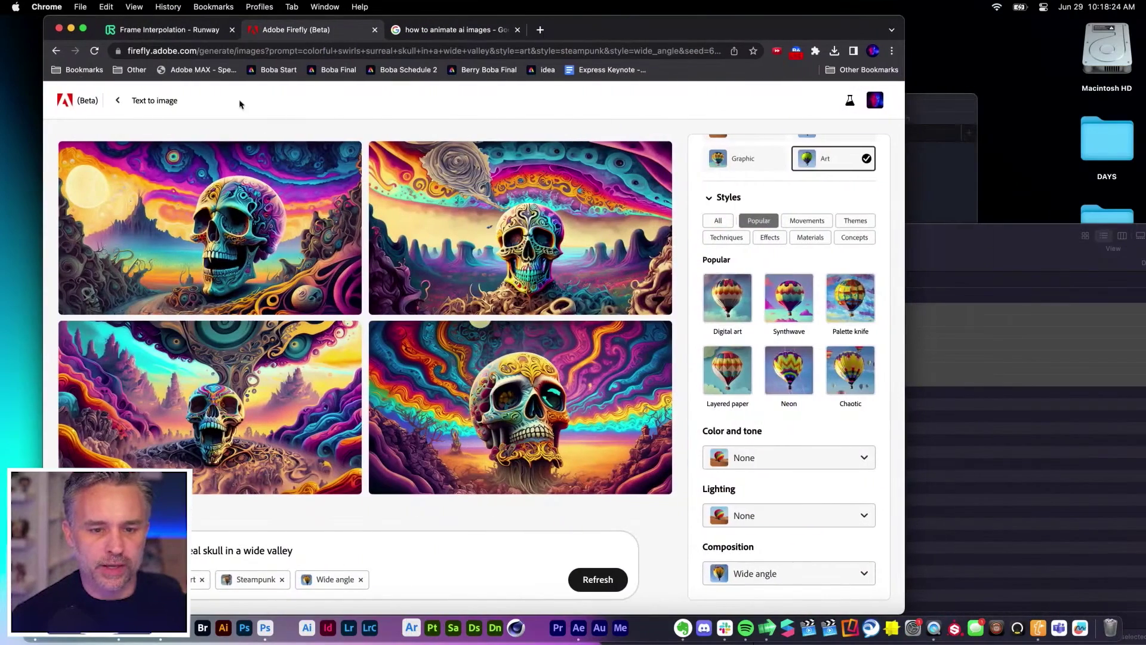
Step: Open the six butterfly images from Downloads in Photoshop (Beta)
click(438, 29)
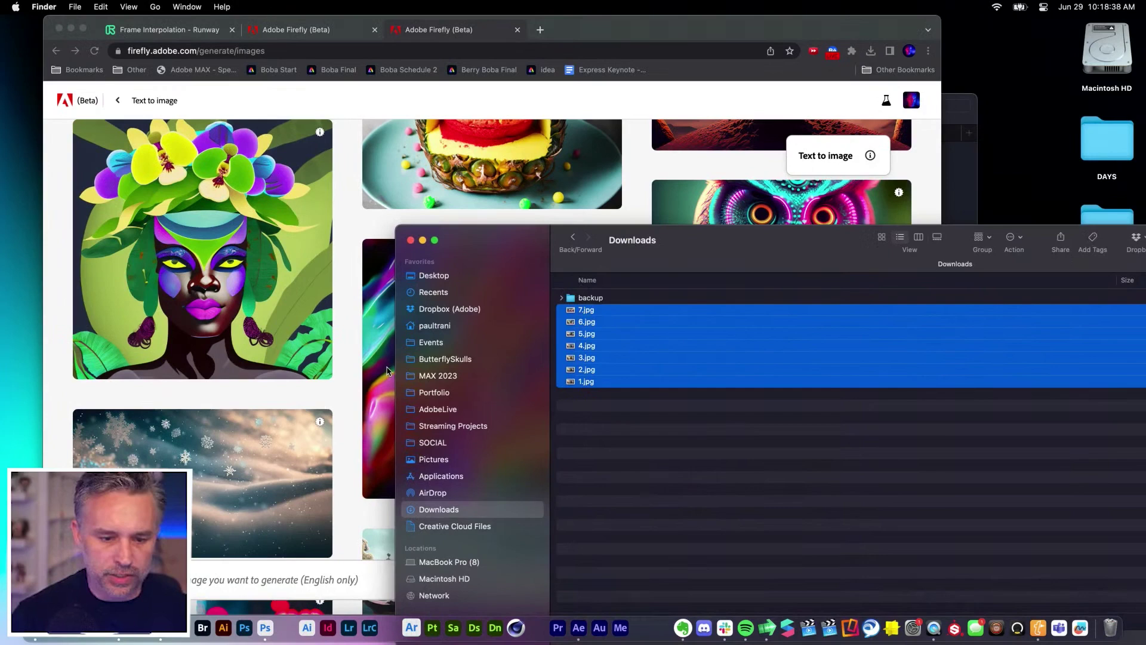
click(426, 361)
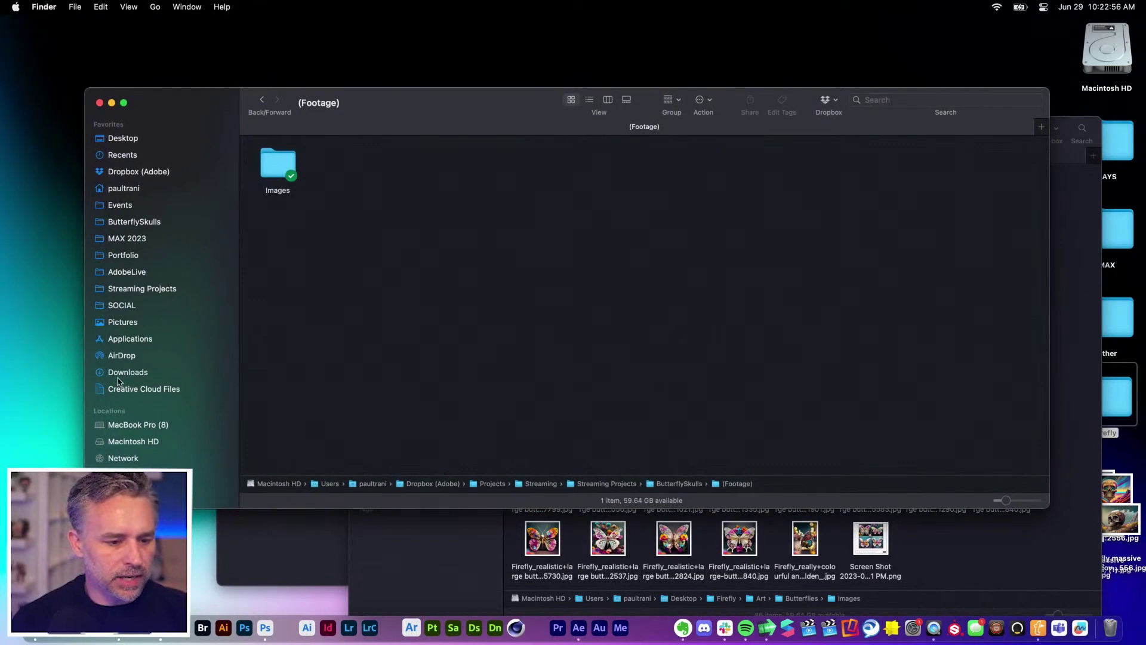
click(118, 374)
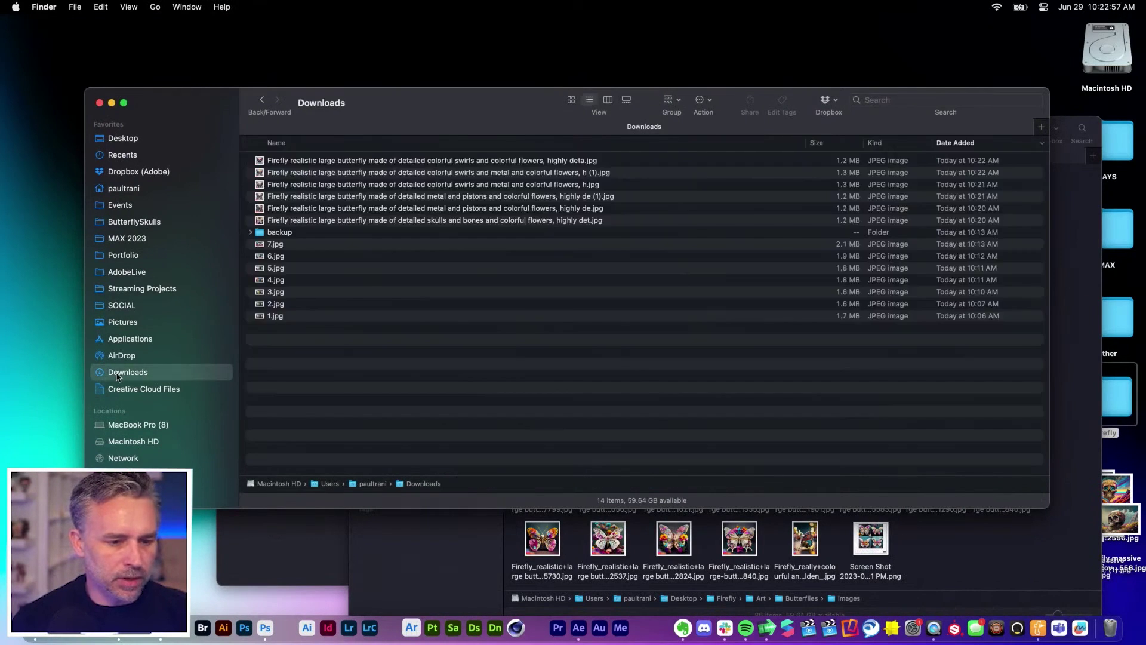
click(447, 160)
shift+click(447, 220)
drag(446, 219, 265, 627)
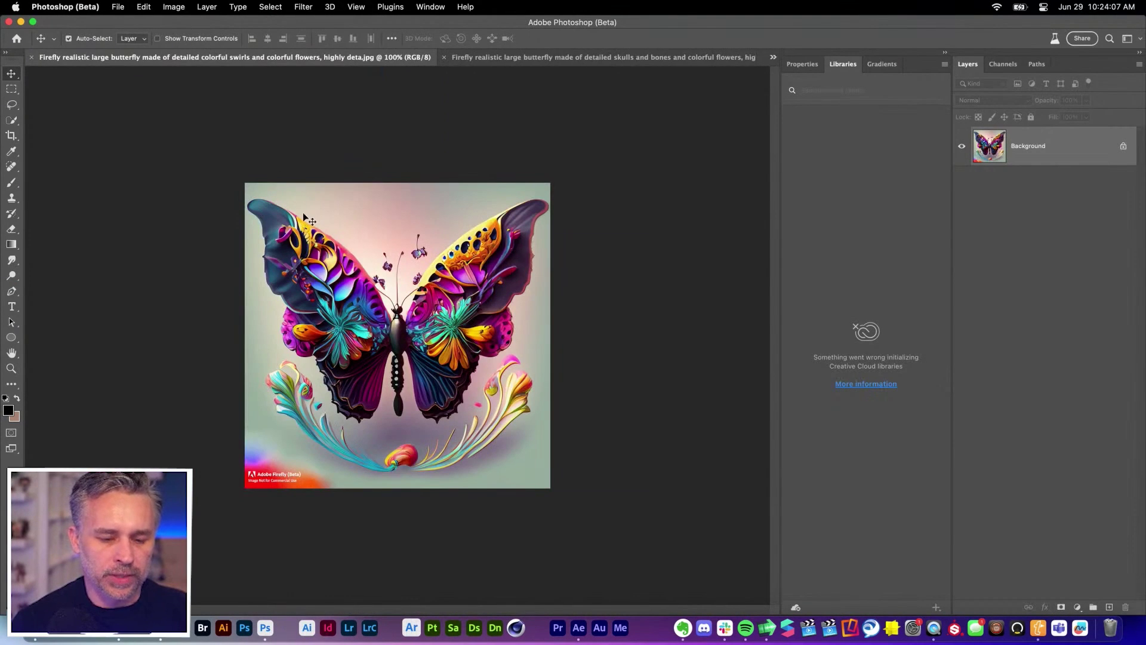
Step: At 200% zoom, outline the monarch's right wing and copy it onto its own layer
key(super+equal)
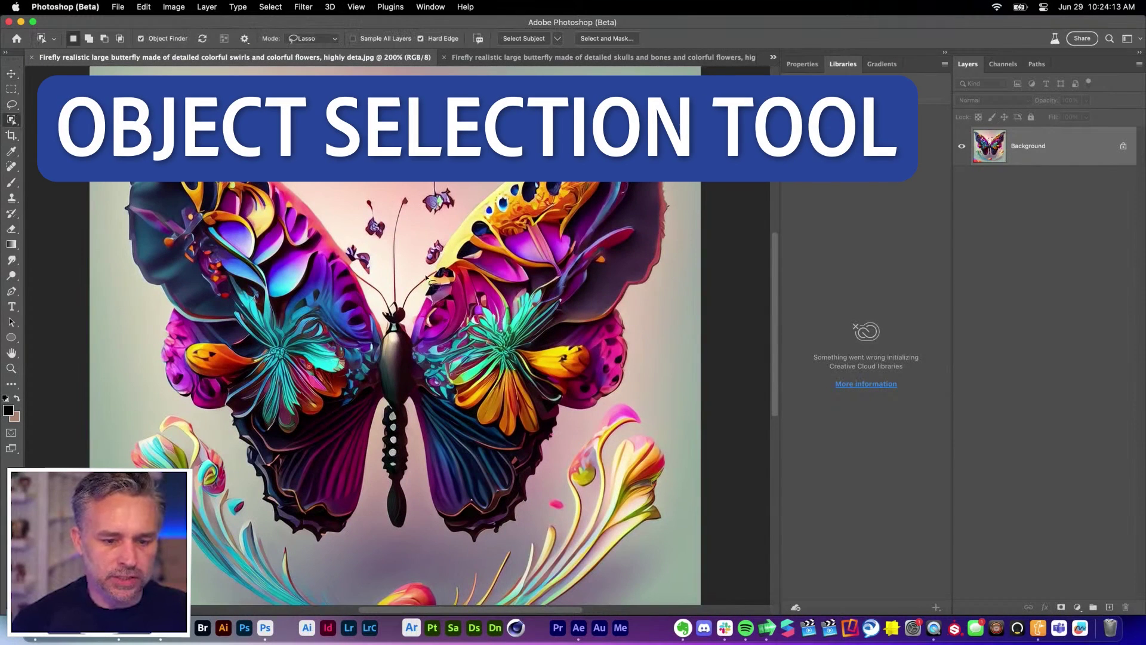
mouse_move(414, 315)
mouse_down()
mouse_move(472, 215)
mouse_move(527, 156)
mouse_up()
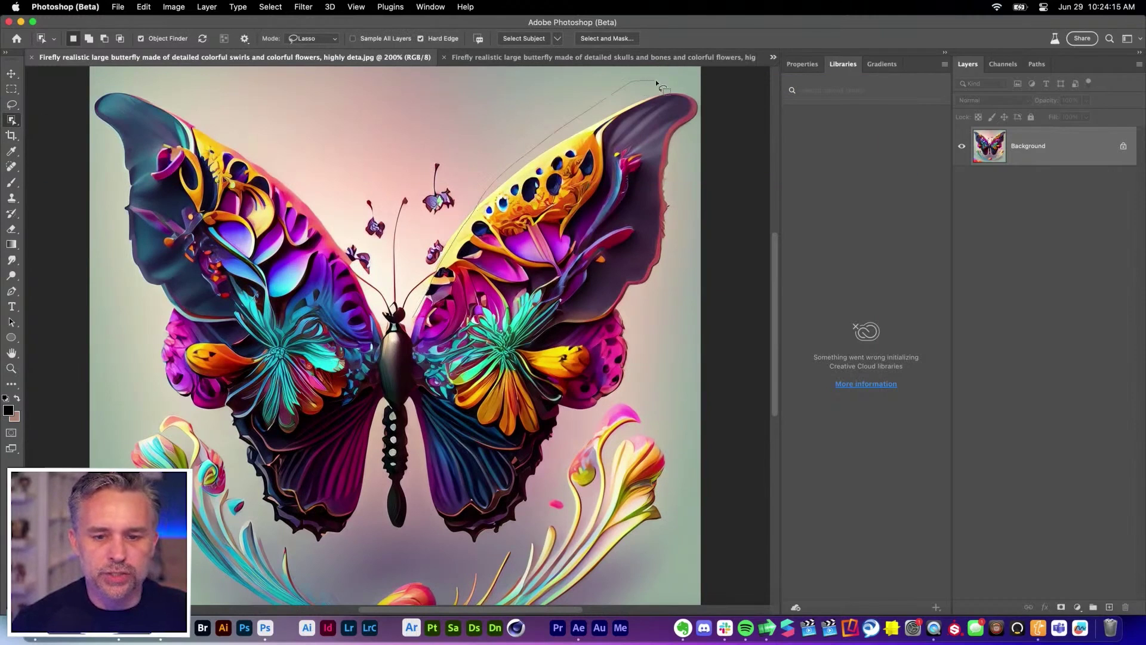
mouse_move(656, 80)
mouse_down()
mouse_move(683, 194)
mouse_move(651, 355)
mouse_move(631, 388)
mouse_move(566, 438)
mouse_move(530, 498)
mouse_up()
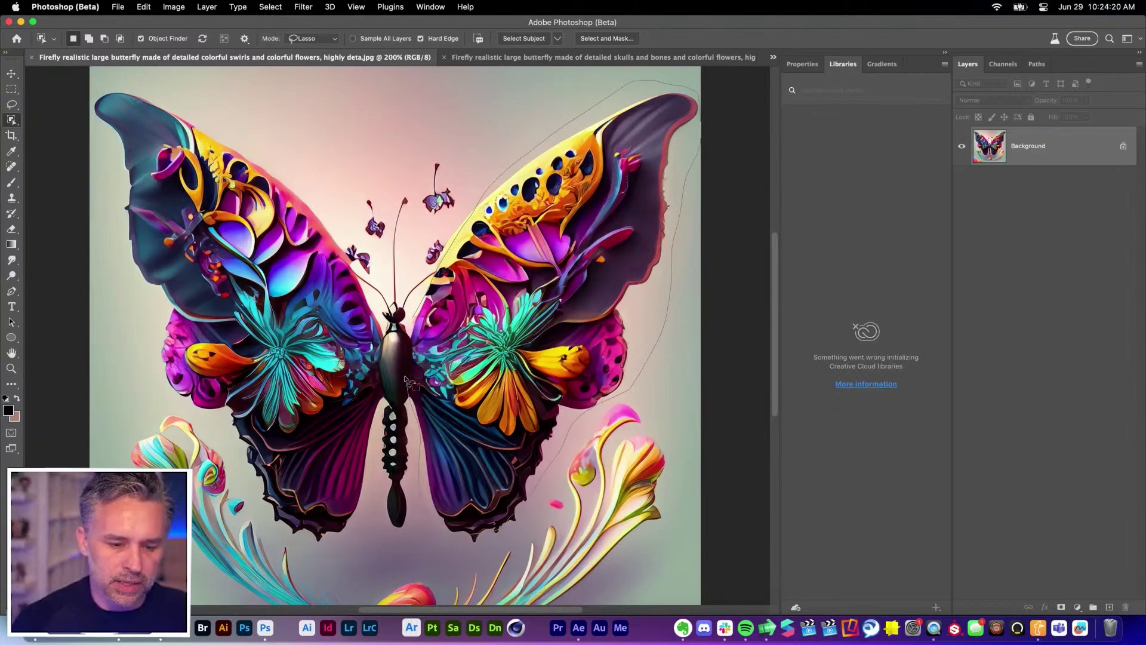
drag(418, 478, 411, 302)
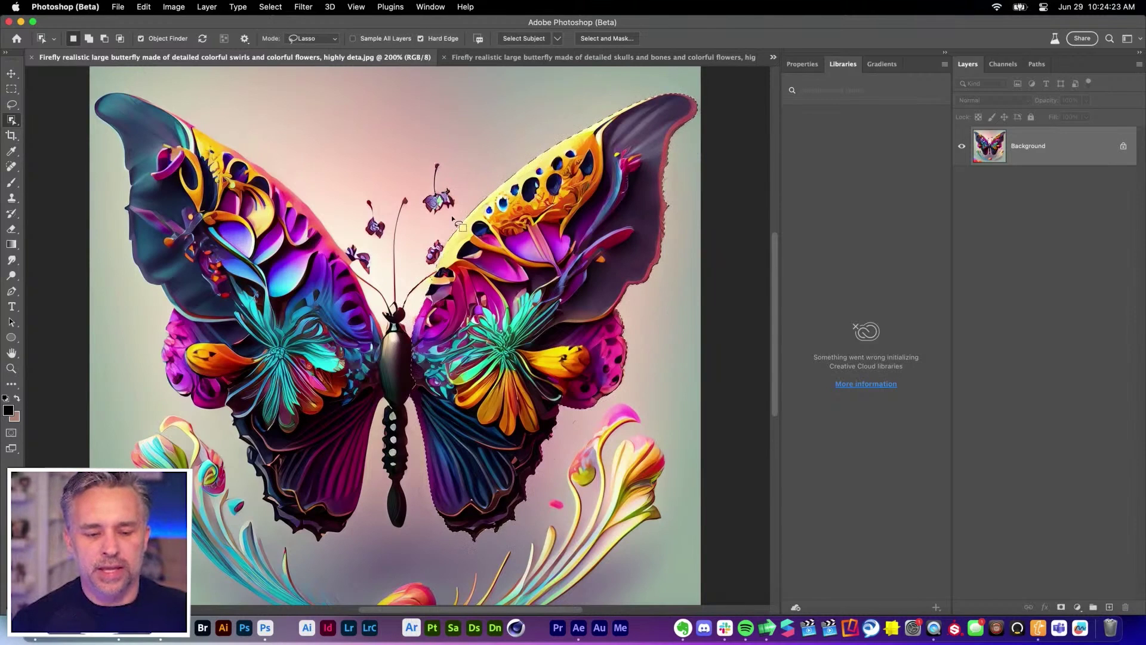
key(cmd+j)
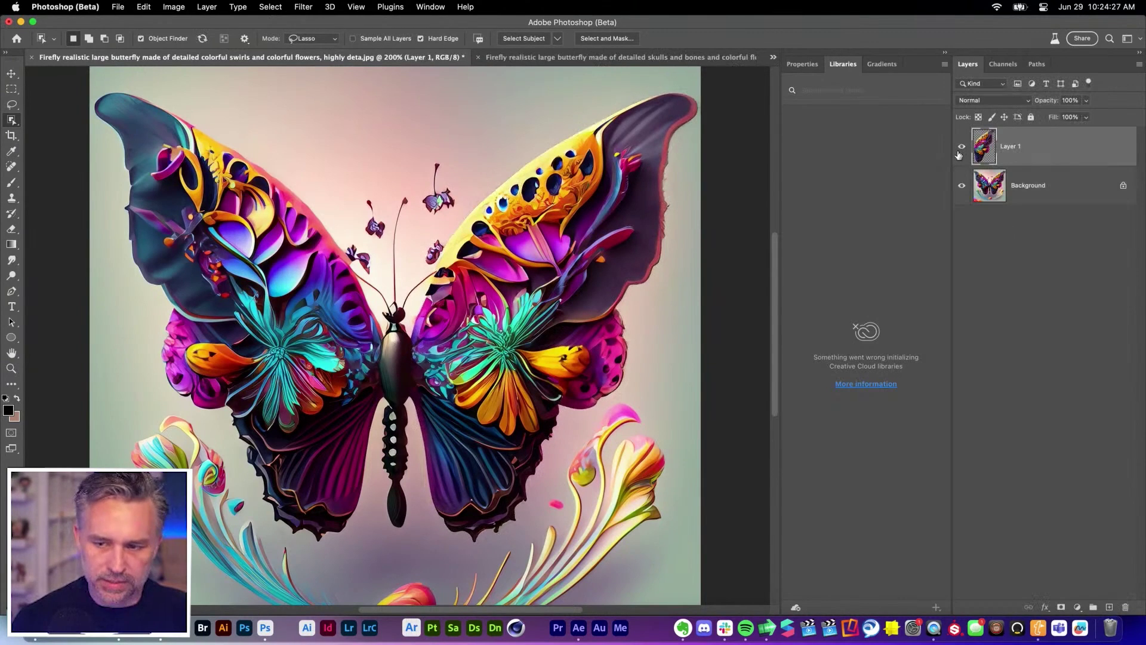
alt+click(961, 146)
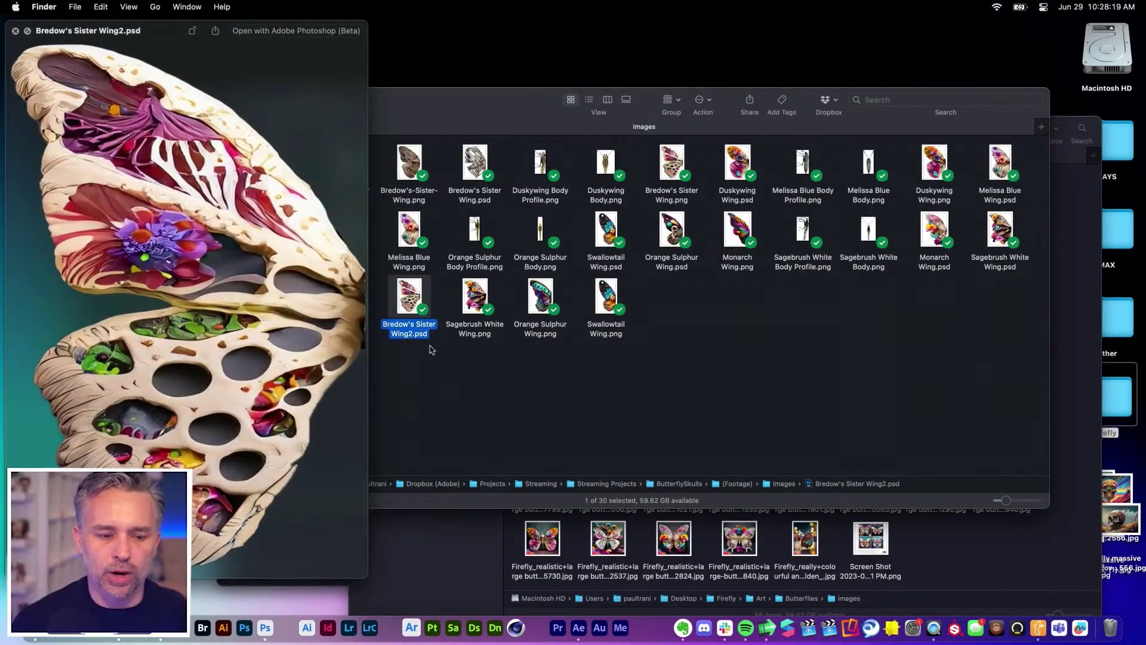
Step: Preview the wing images through Orange Sulphur Wing, create empty Comp 1, and open Desktop
key(Right)
key(Right)
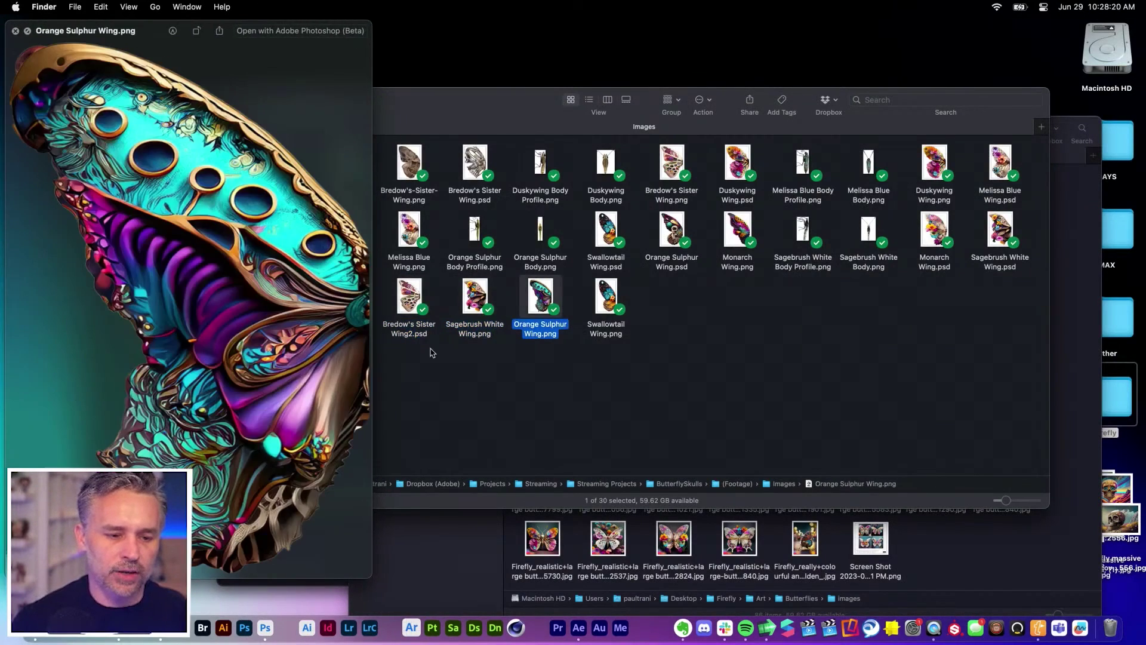
key(space)
click(450, 379)
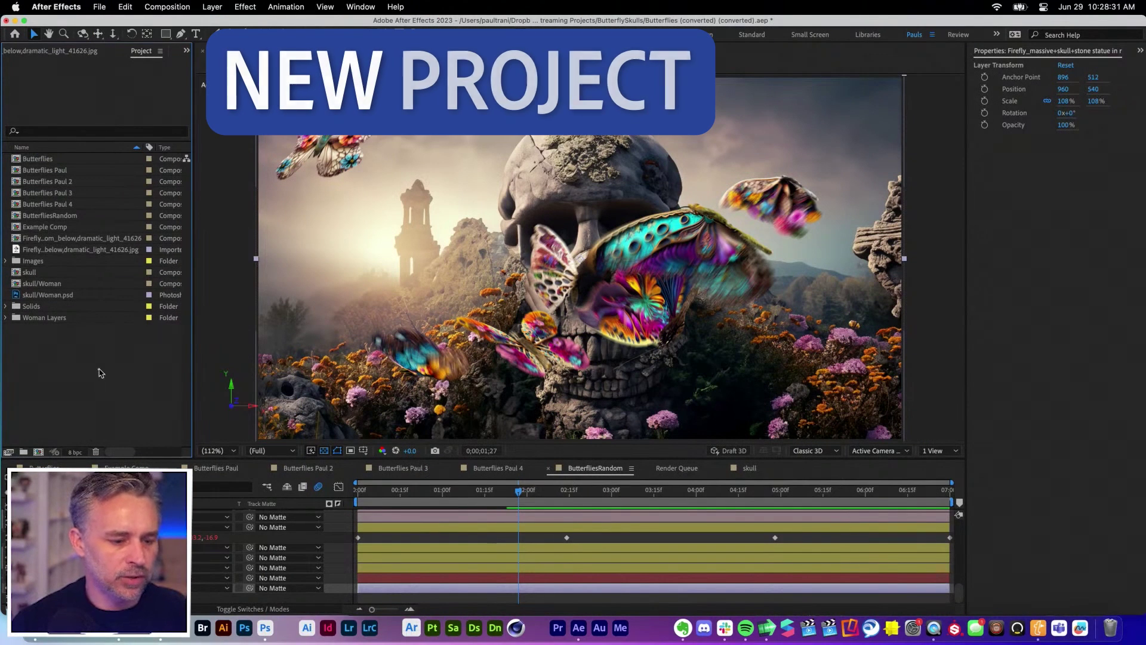
click(40, 452)
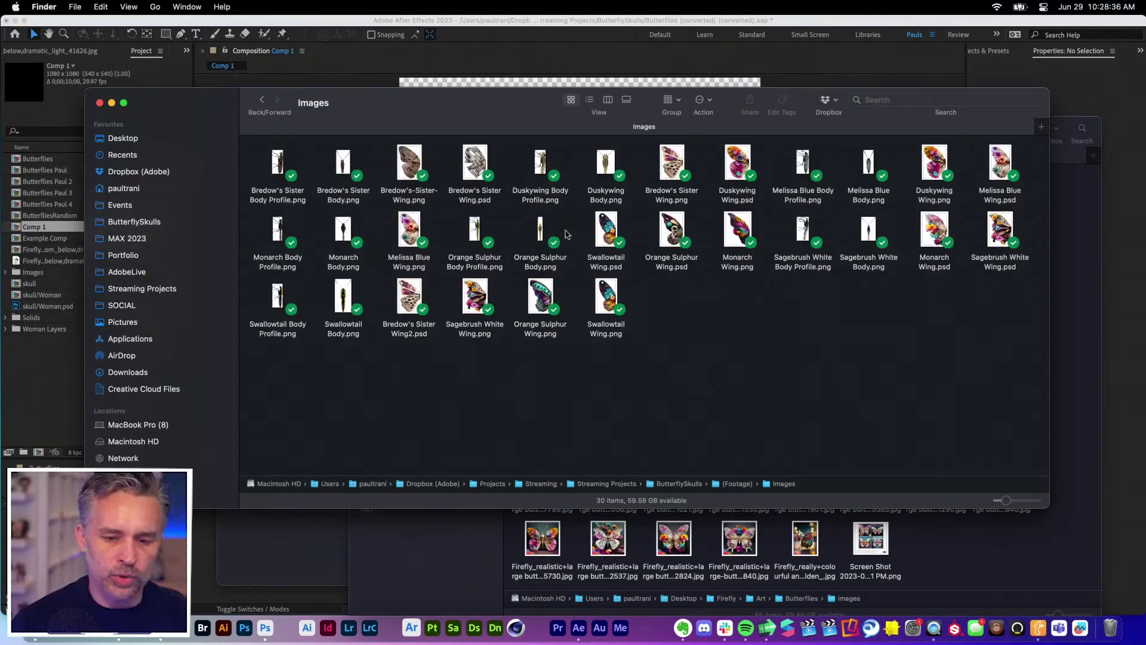
click(113, 138)
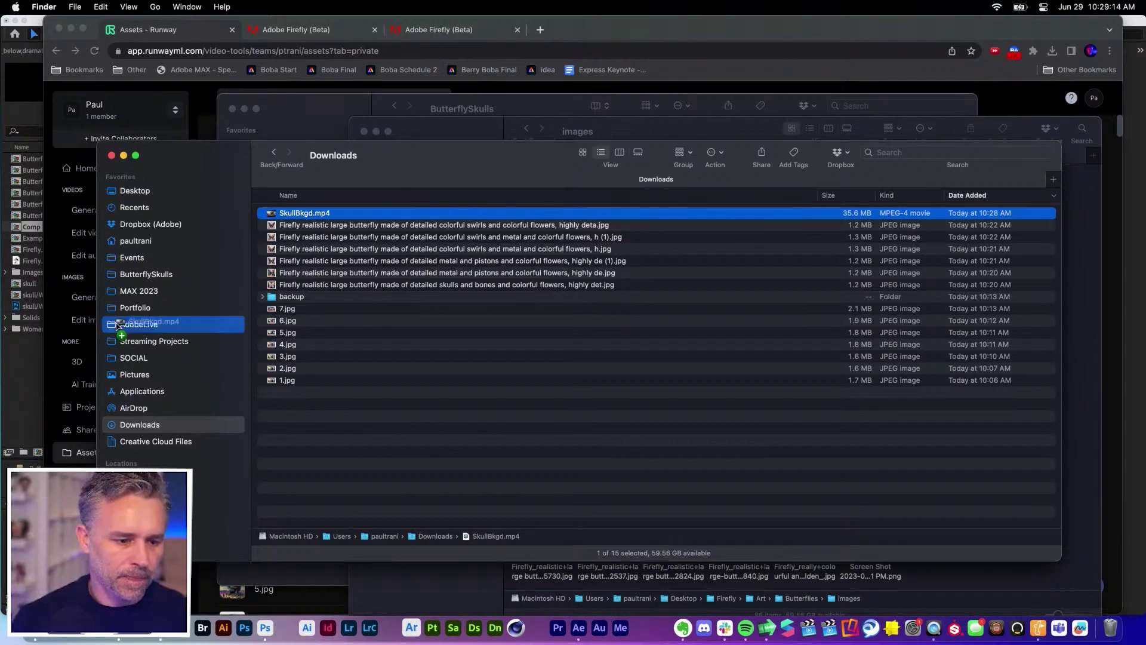
Step: Import SkullBkgd.mp4, make a new comp from it, and play it back
drag(122, 326, 30, 378)
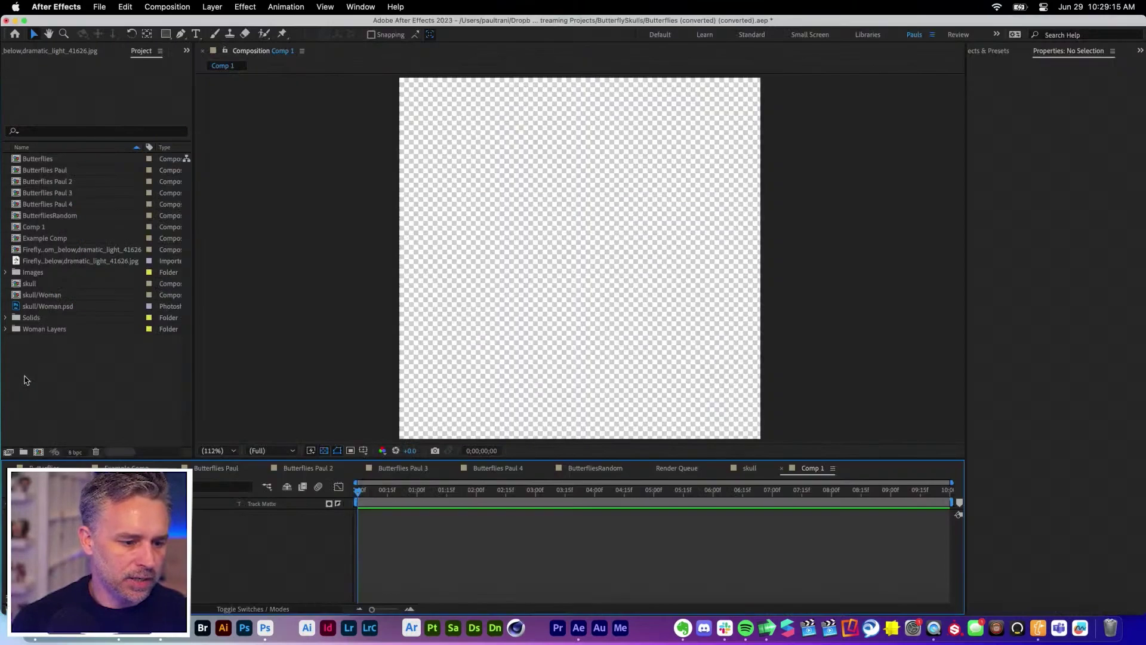
right_click(23, 318)
click(34, 353)
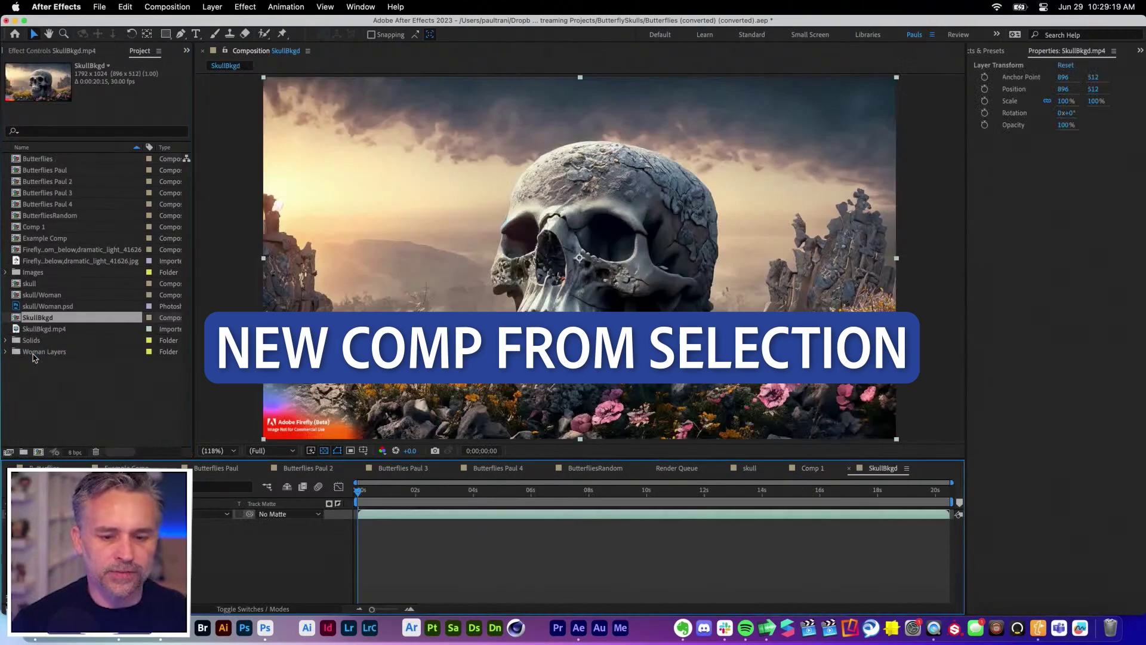
key(space)
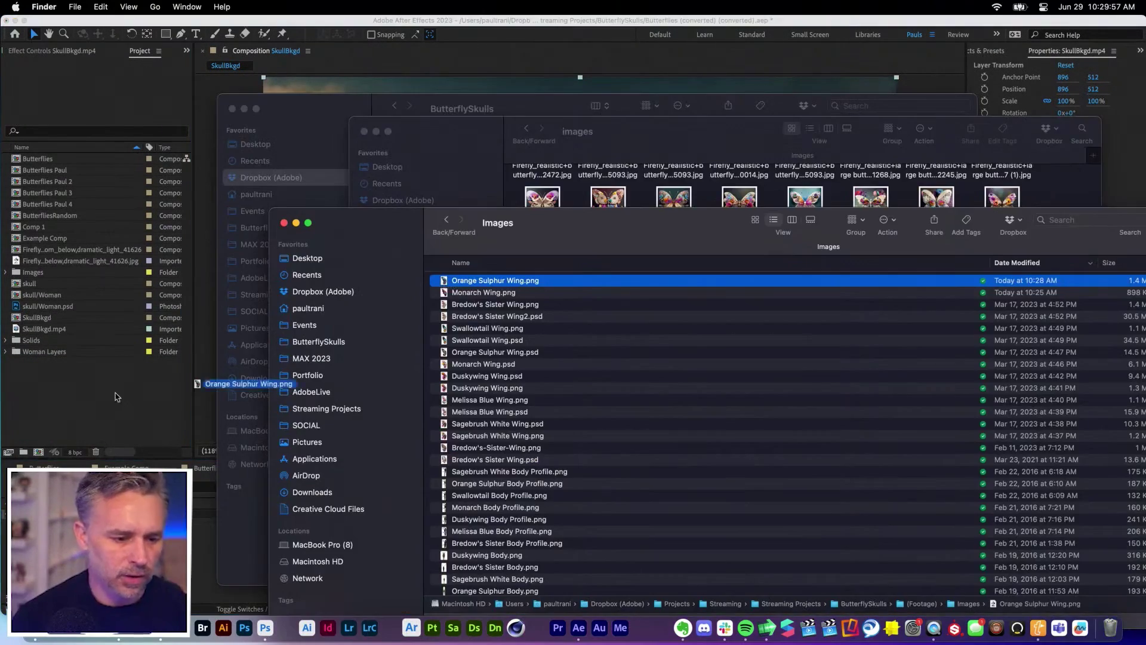
Step: Make a comp from Orange Sulphur Wing.png, then place SkullBkgd.mp4 into ButterfliesRandom
drag(118, 397, 93, 399)
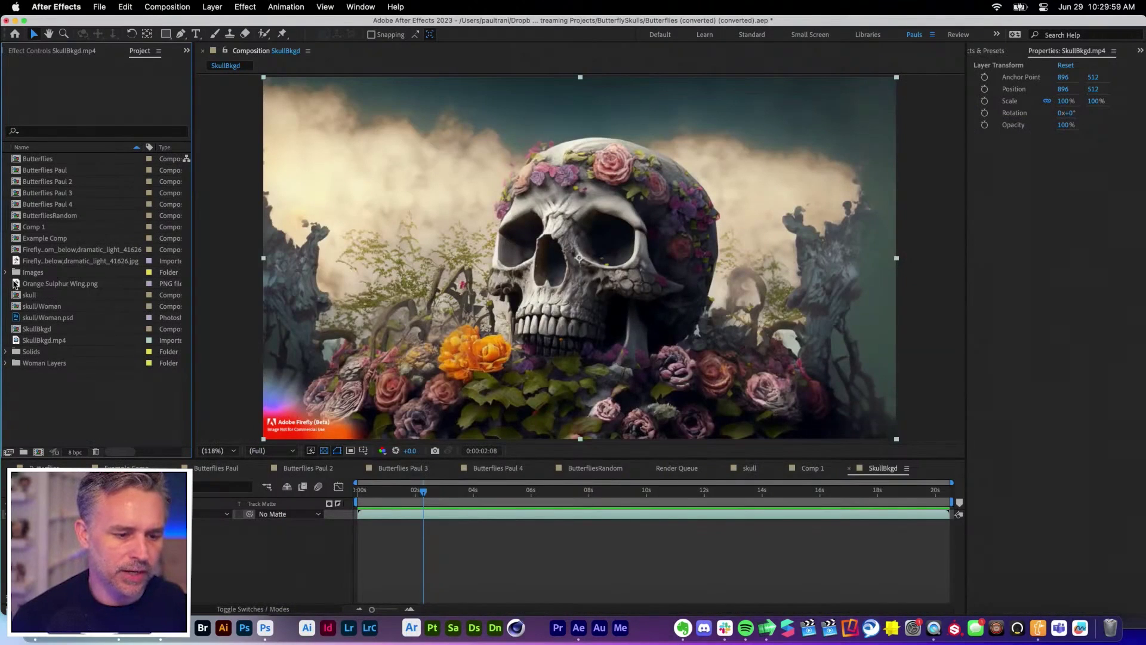
right_click(30, 286)
click(41, 320)
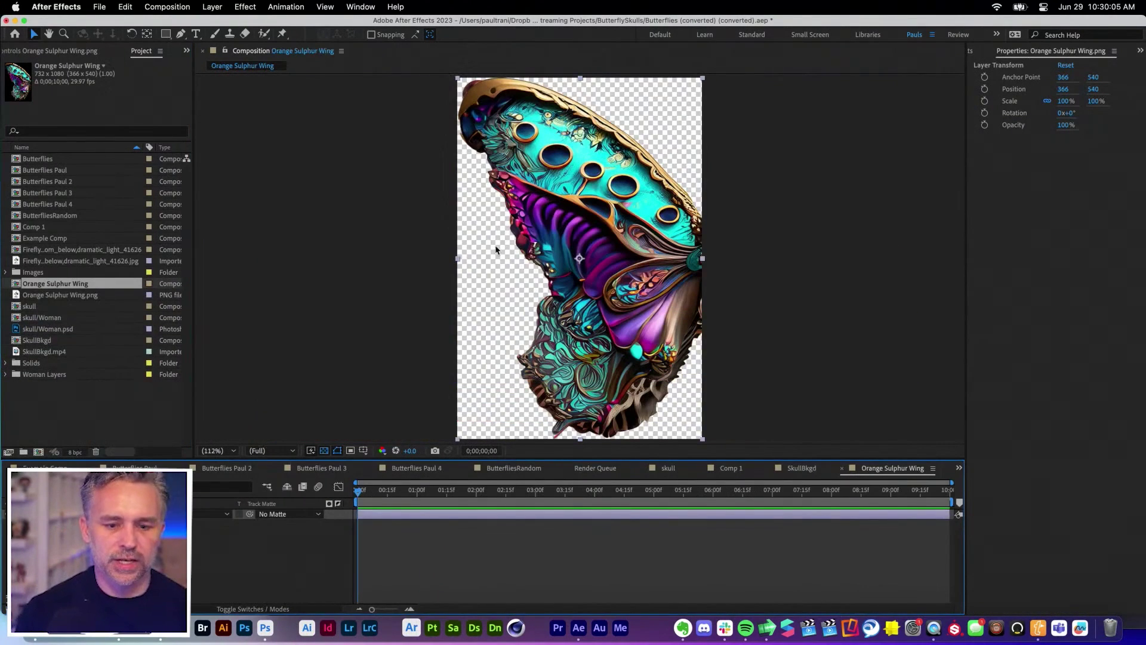
click(563, 203)
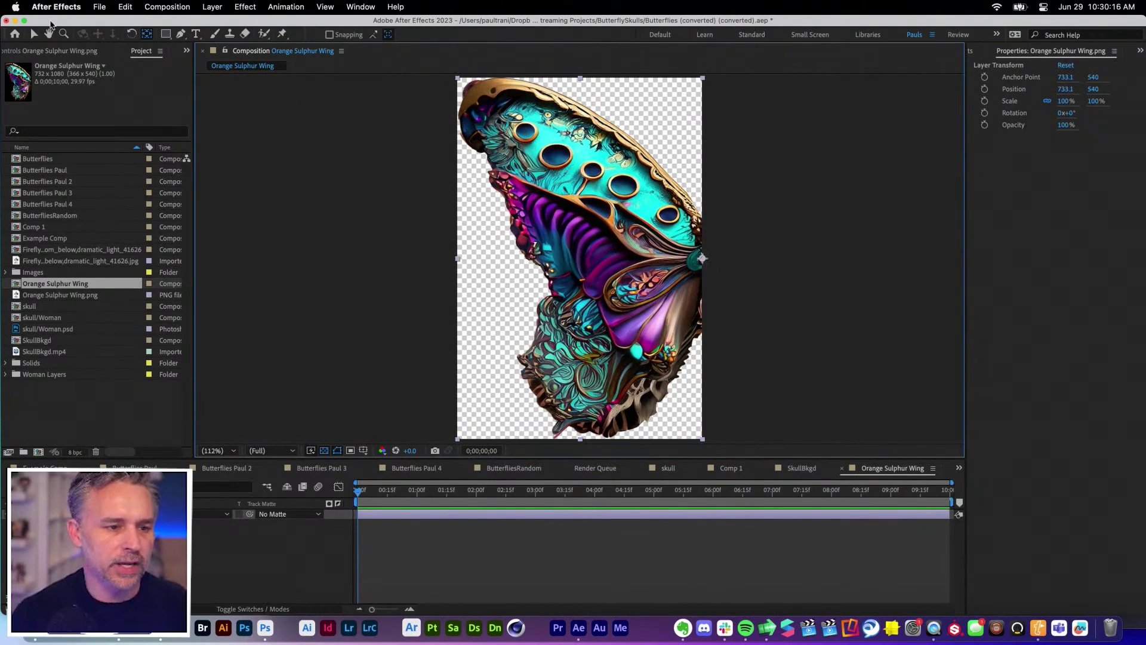
click(31, 34)
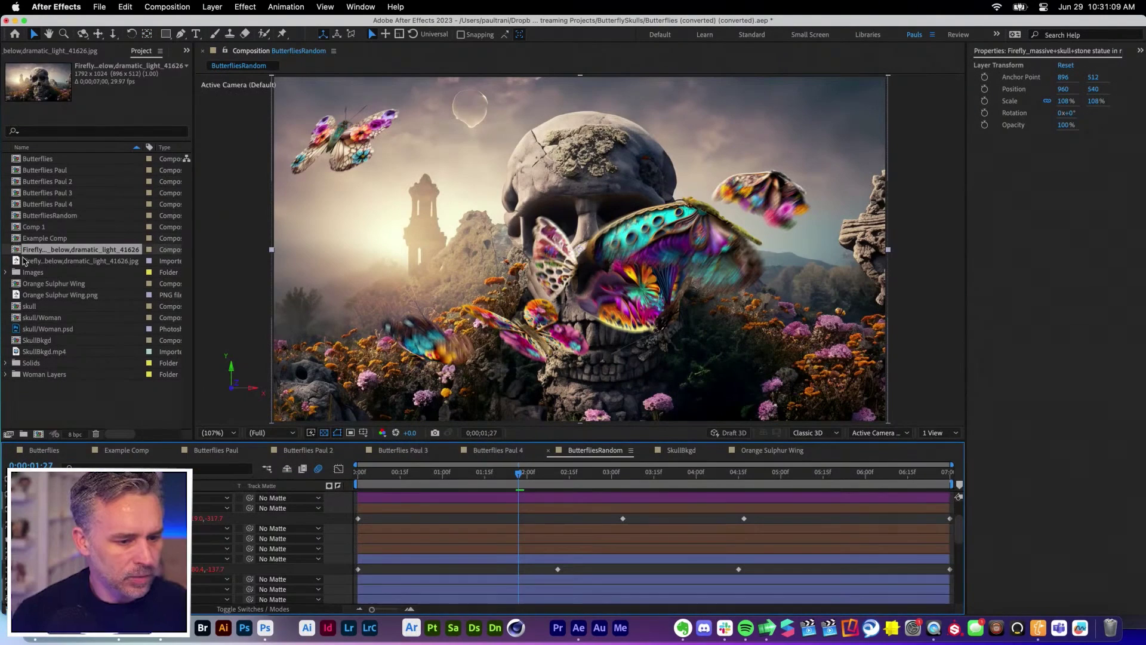
click(17, 352)
drag(16, 352, 578, 248)
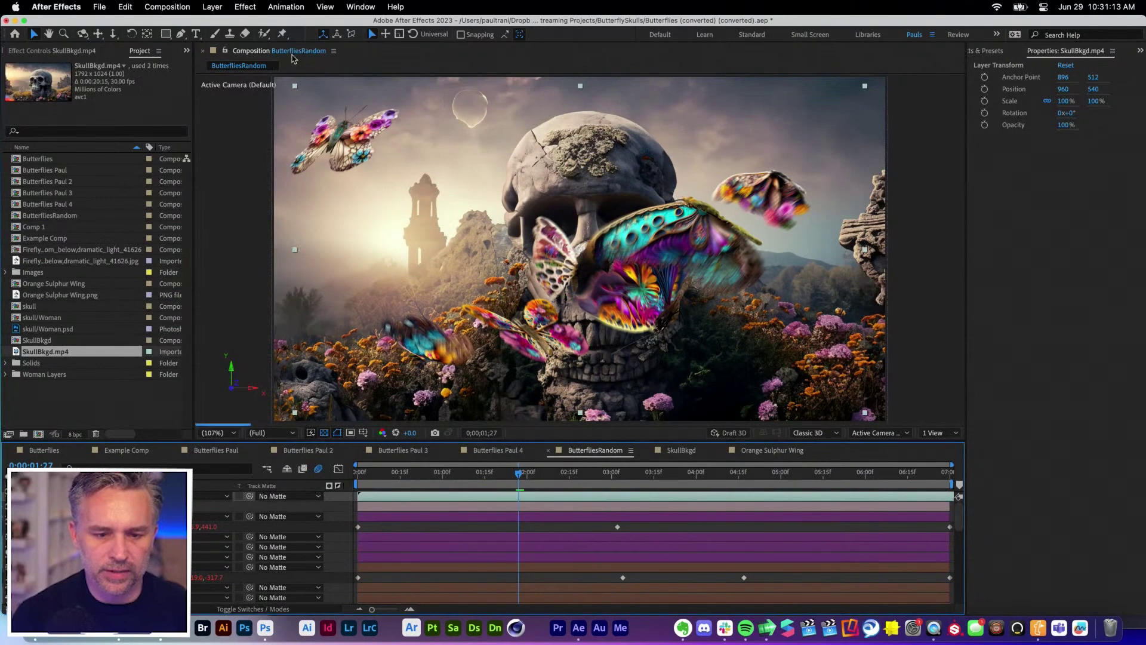
Step: Scale up the skull video, then key Monarch Body's position at 2;10 to 3089.2, 1138.6, -299.3
drag(295, 85, 289, 84)
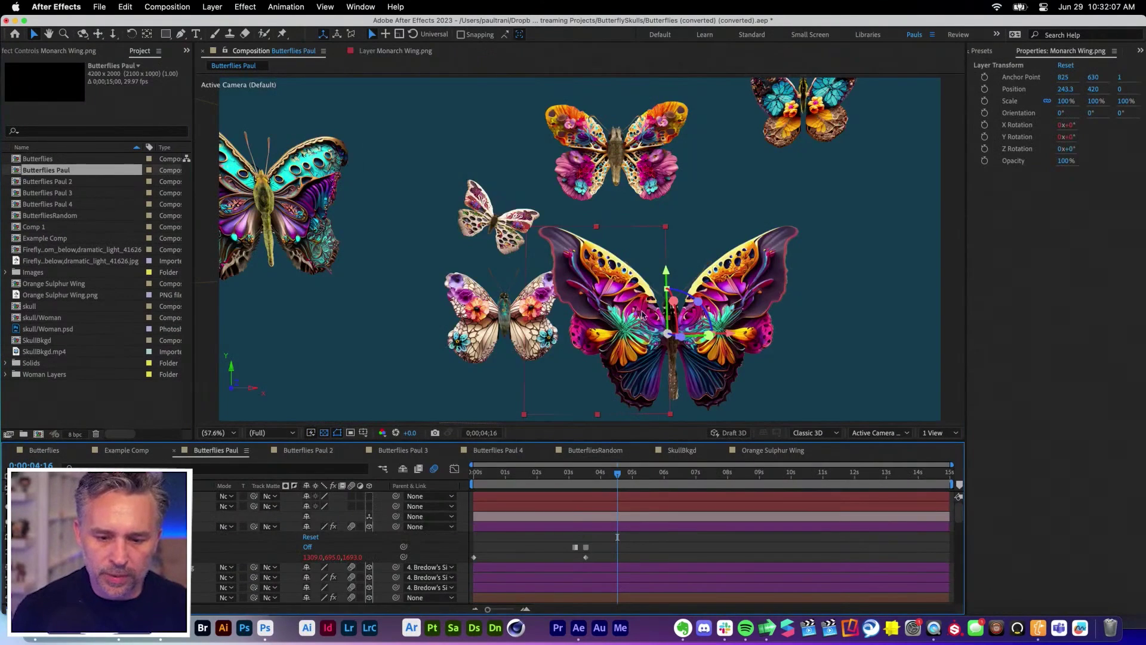
click(634, 324)
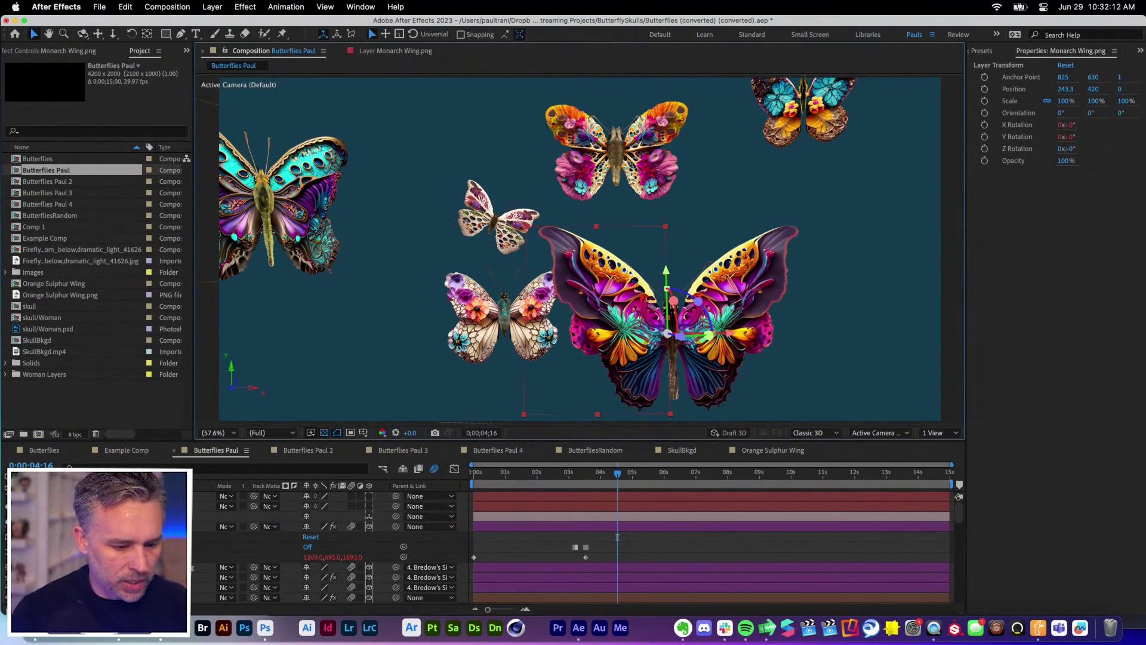
key(ctrl+Down)
key(ctrl+Down)
key(Home)
drag(475, 472, 612, 472)
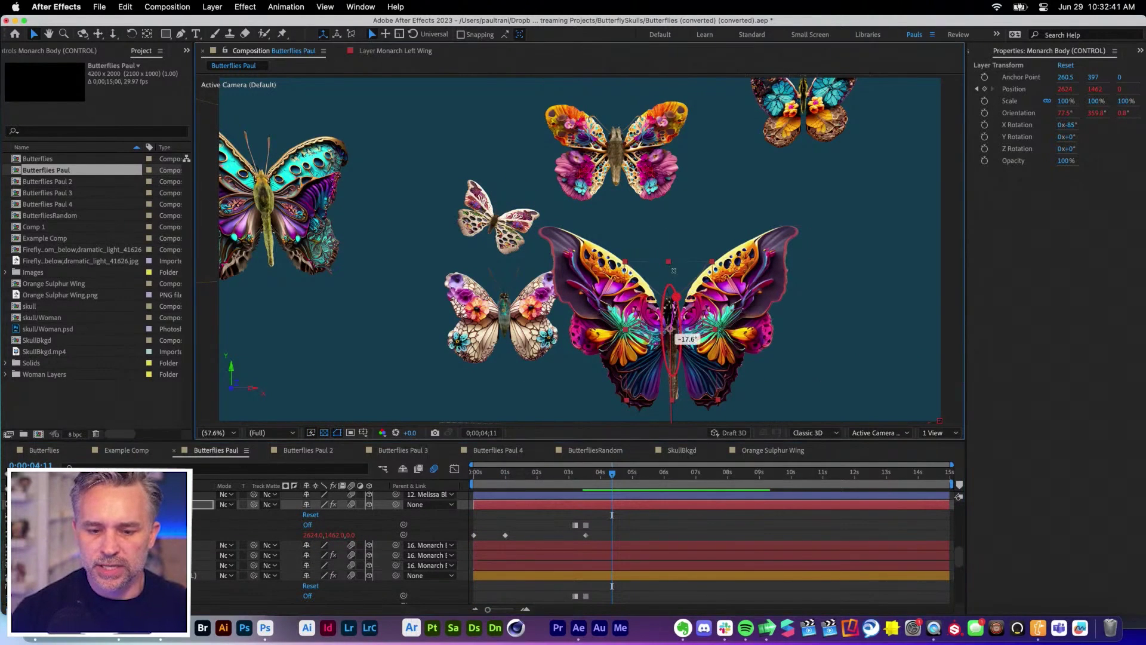
click(548, 472)
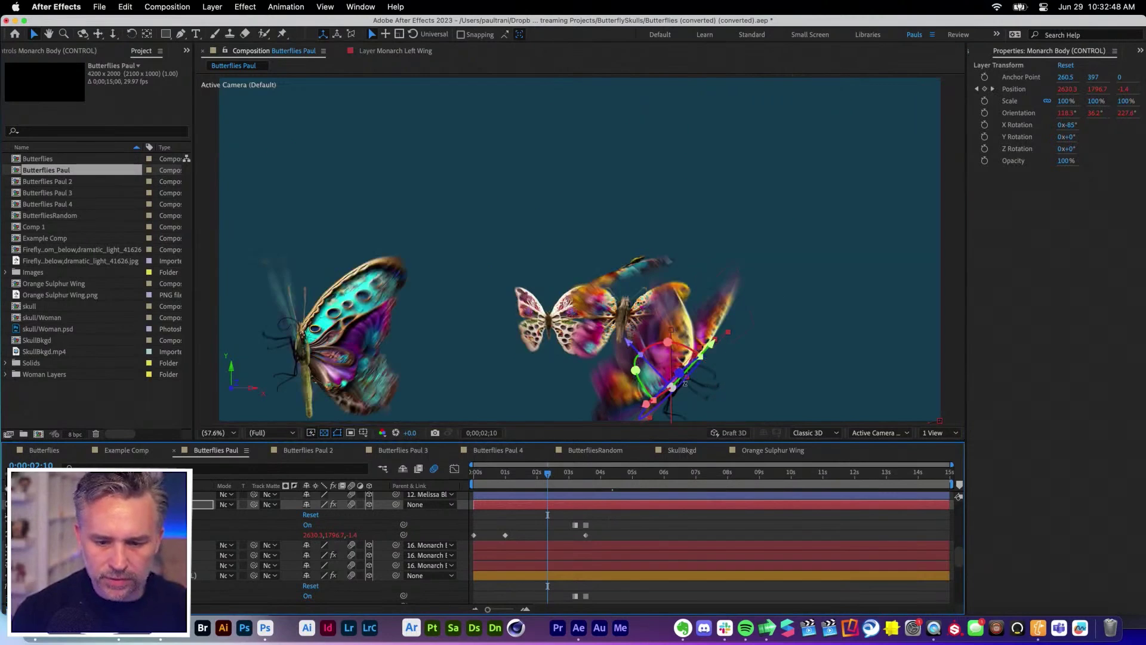
drag(711, 345, 845, 248)
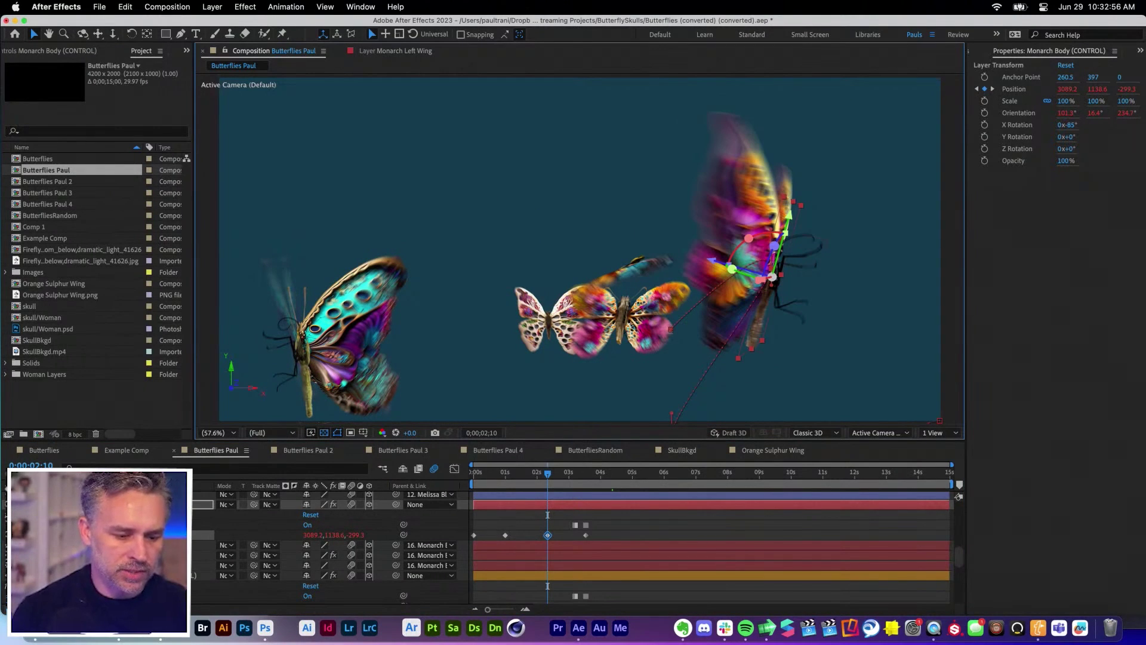
key(super+shift+a)
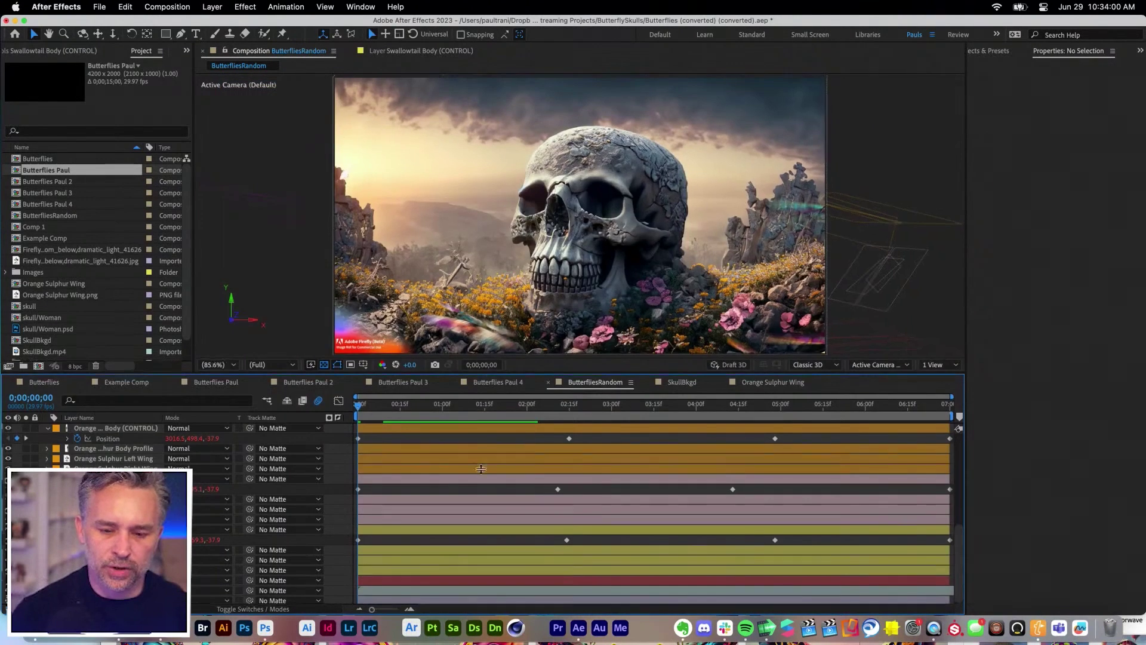
Step: Enlarge the viewer and preview ButterfliesRandom's butterflies flying over the skull
drag(481, 393, 481, 469)
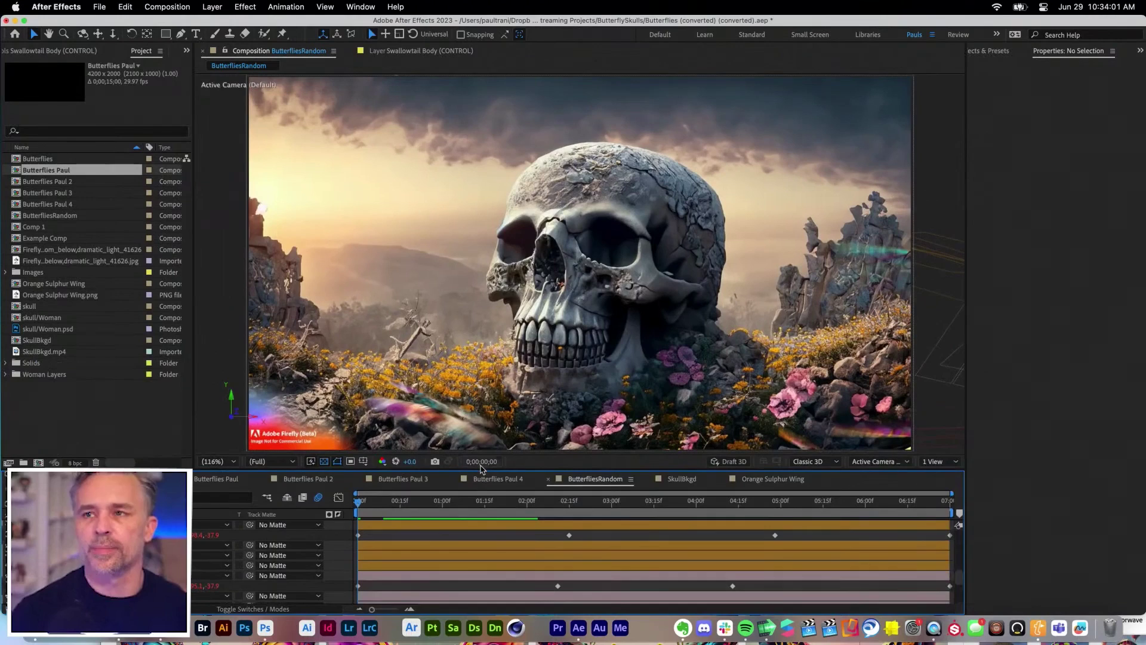
key(space)
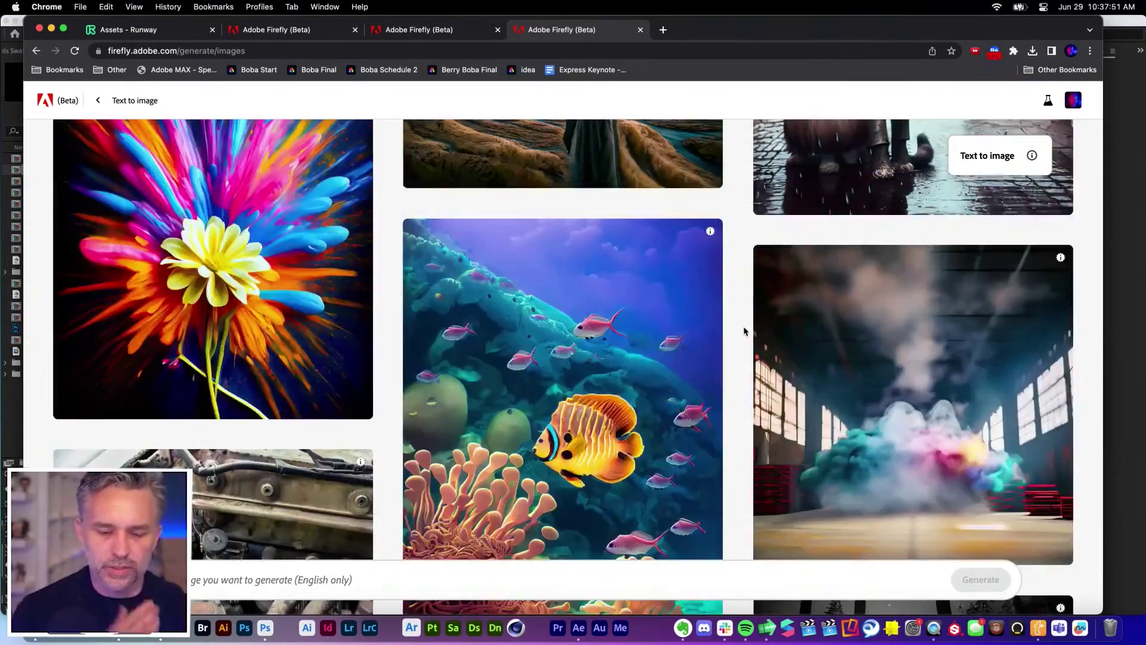
Step: Scroll down through the Firefly Text to Image gallery
scroll(745, 331, down, 20)
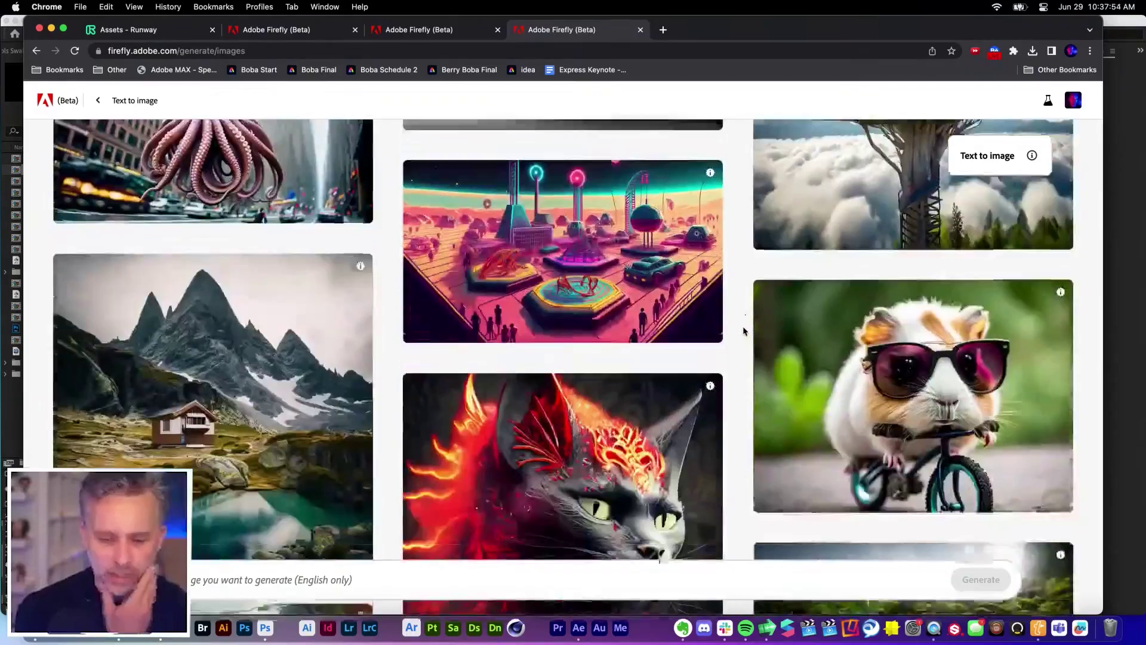
scroll(745, 330, down, 15)
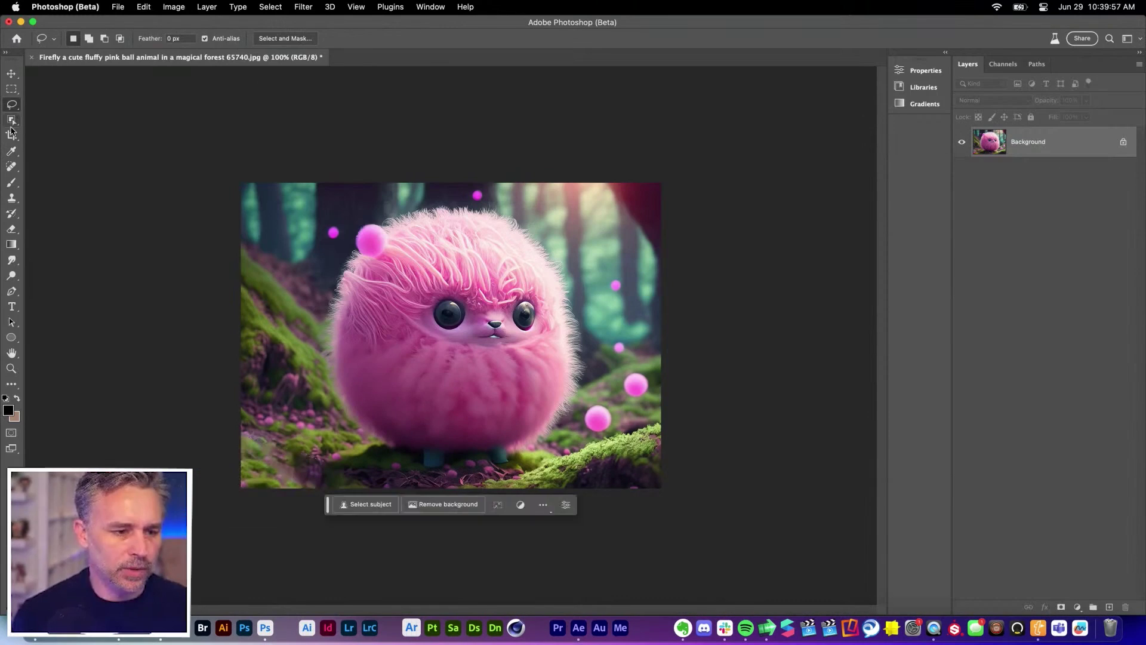
Step: Crop-extend the canvas on all sides, then invert and loosely lasso around the pink creature
drag(11, 135, 51, 139)
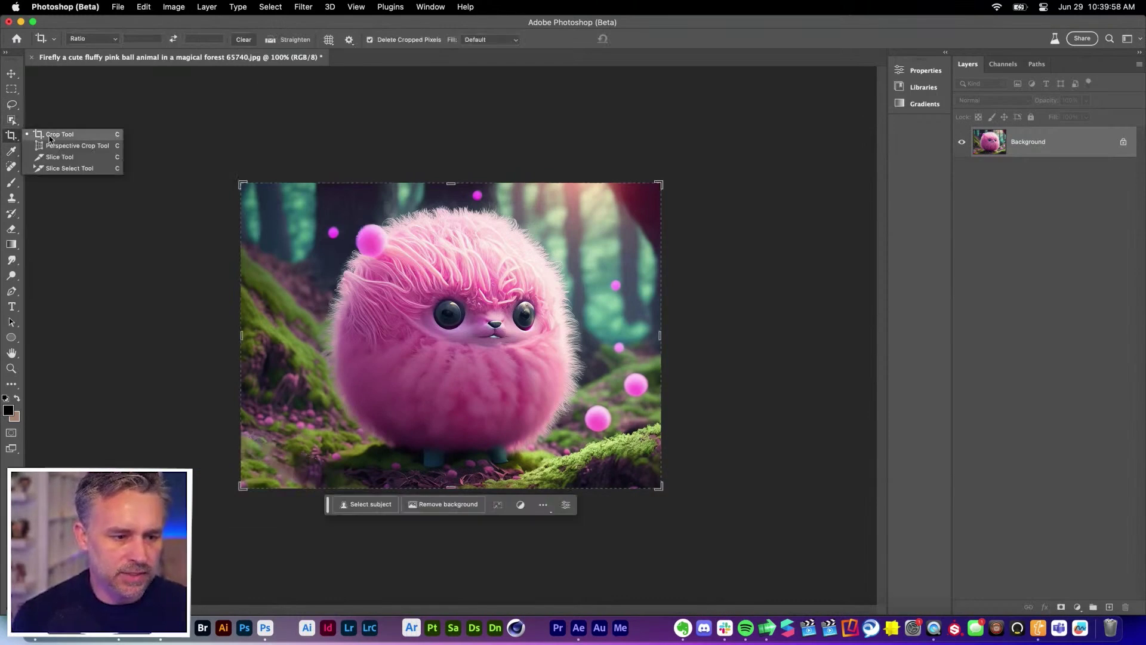
drag(242, 185, 104, 79)
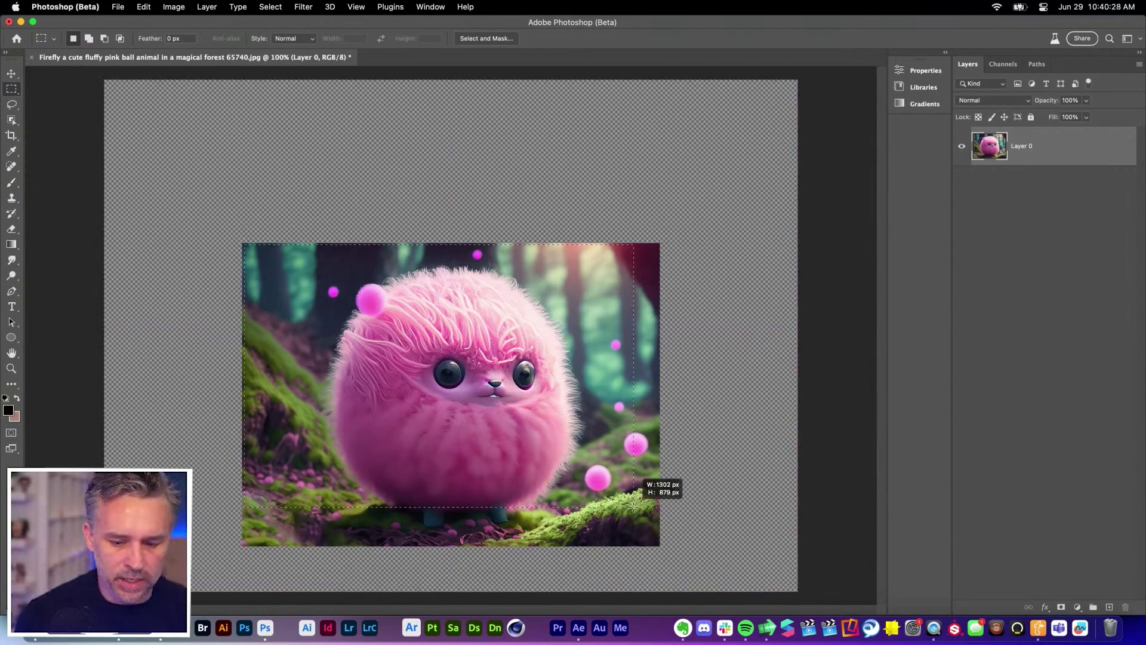
drag(638, 505, 657, 545)
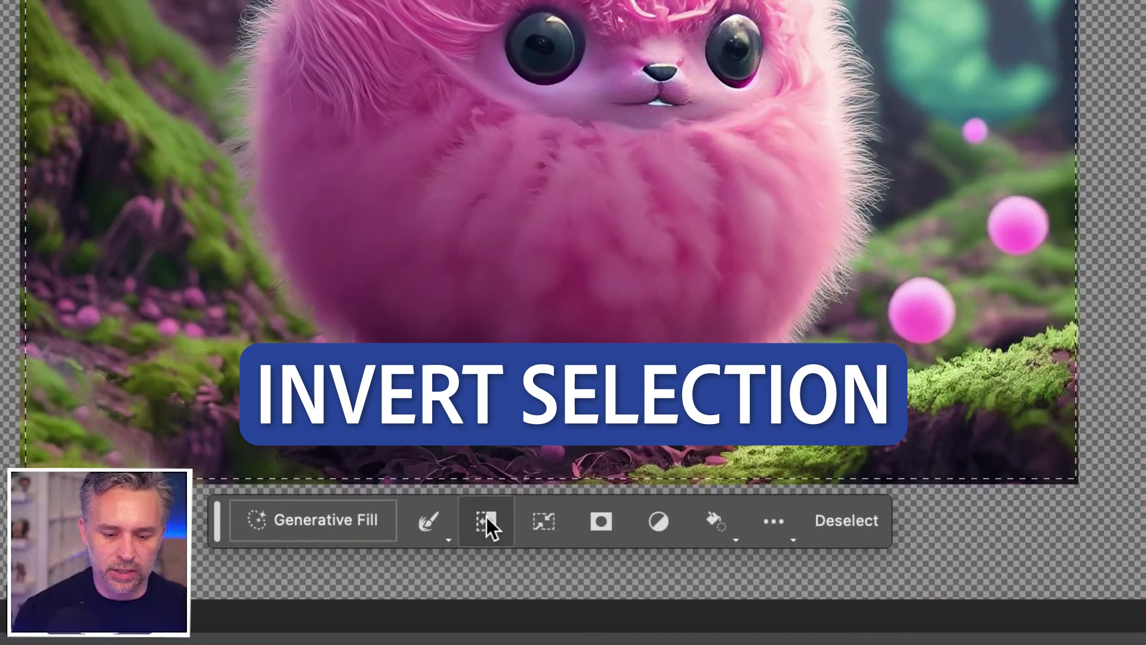
click(485, 519)
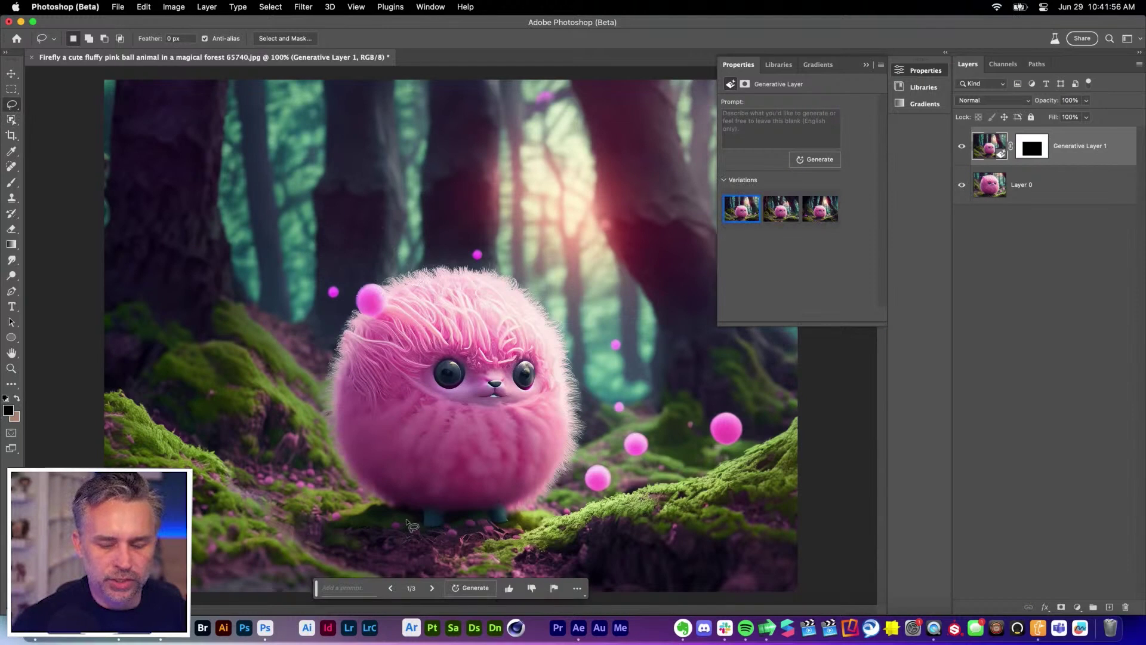
drag(408, 522, 346, 483)
drag(314, 424, 314, 410)
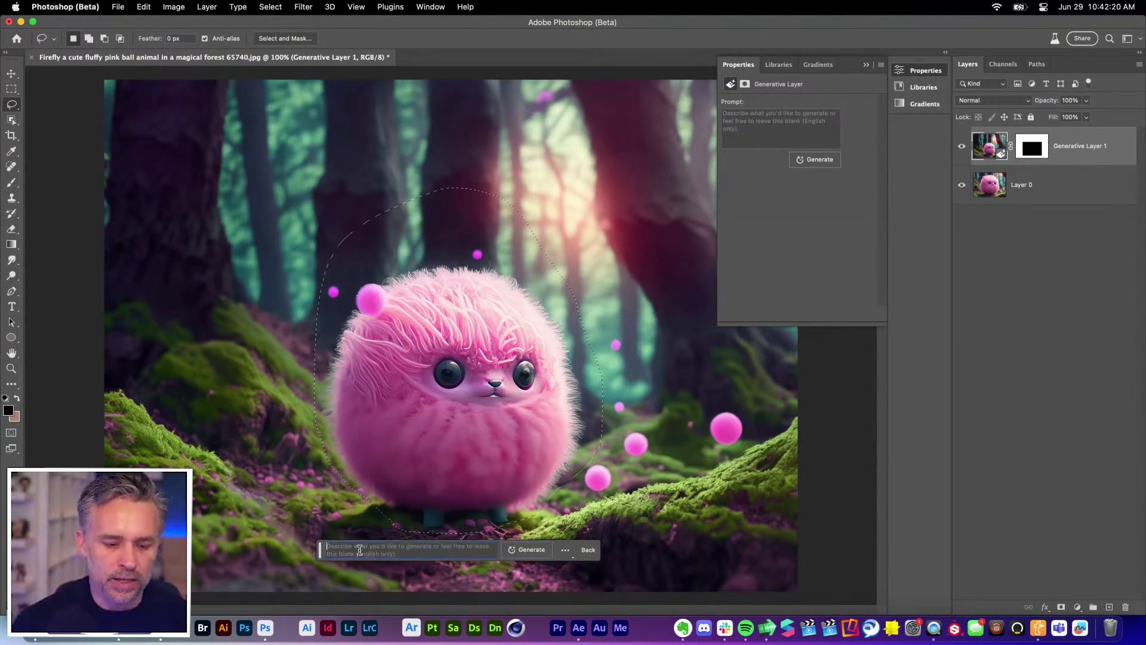
Step: Change the prompt to 'a cute fluffy purple ball animal' and choose the first purple variation
text(a cute fluffy pink ball animal in a magical forest)
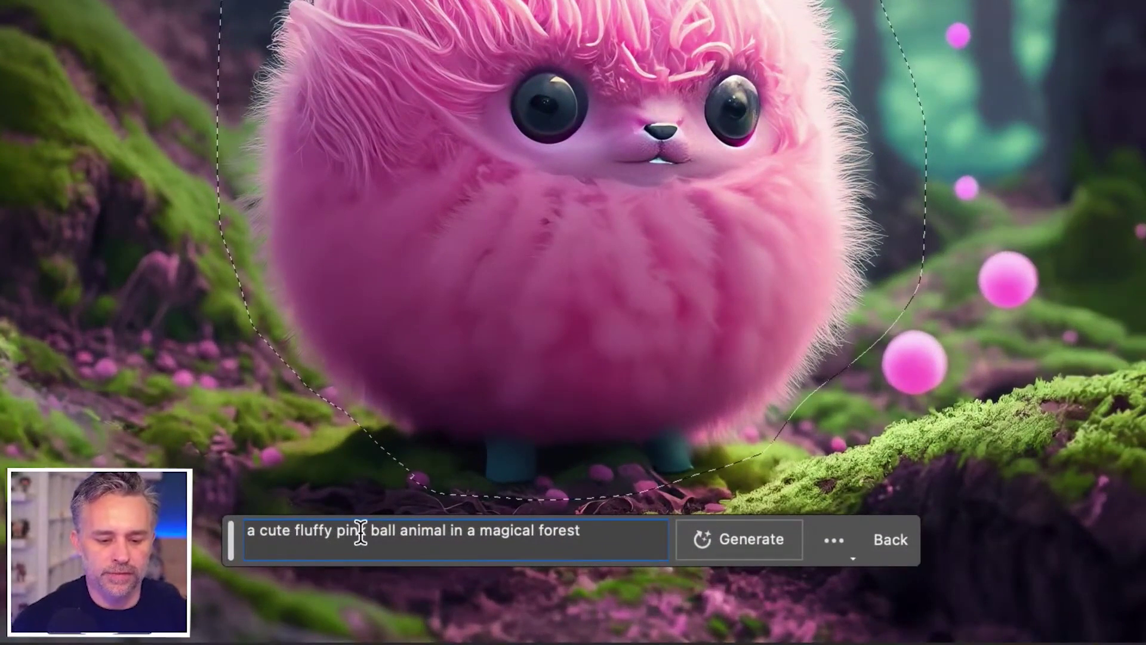
triple_click(409, 532)
click(410, 532)
drag(450, 529, 589, 530)
key(BackSpace)
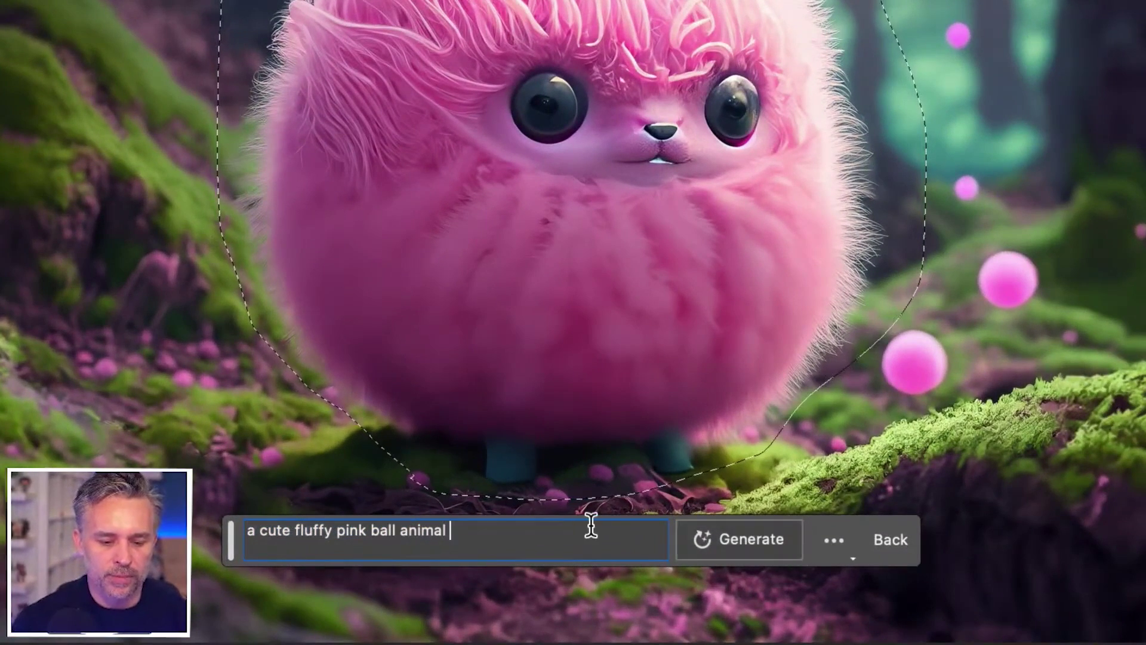
double_click(351, 531)
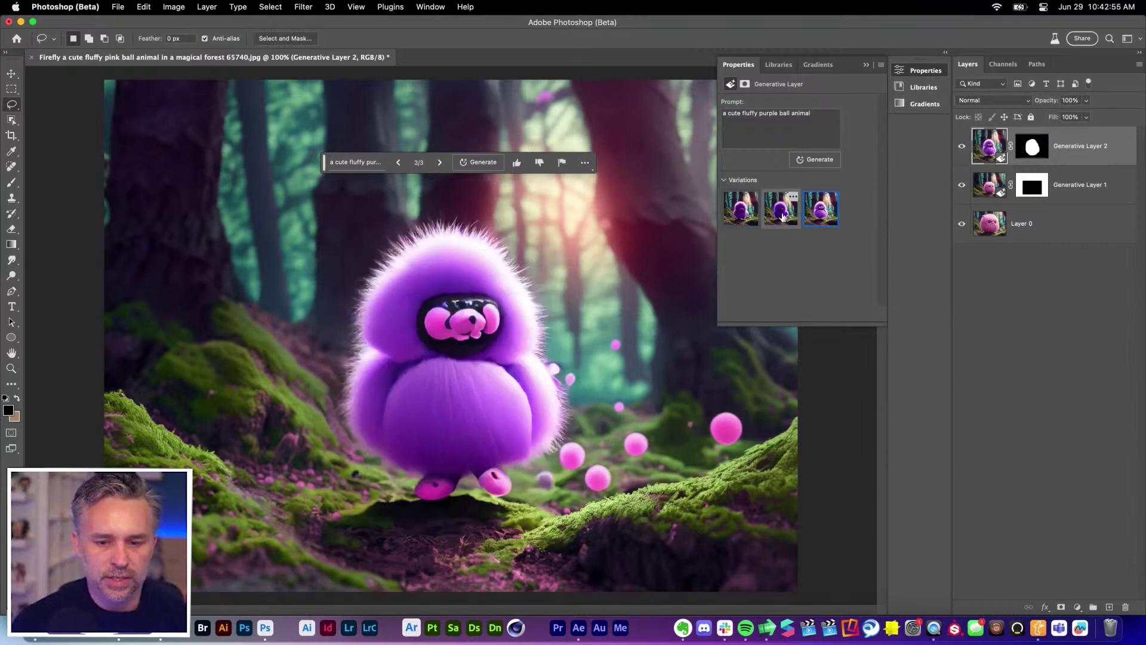
click(741, 213)
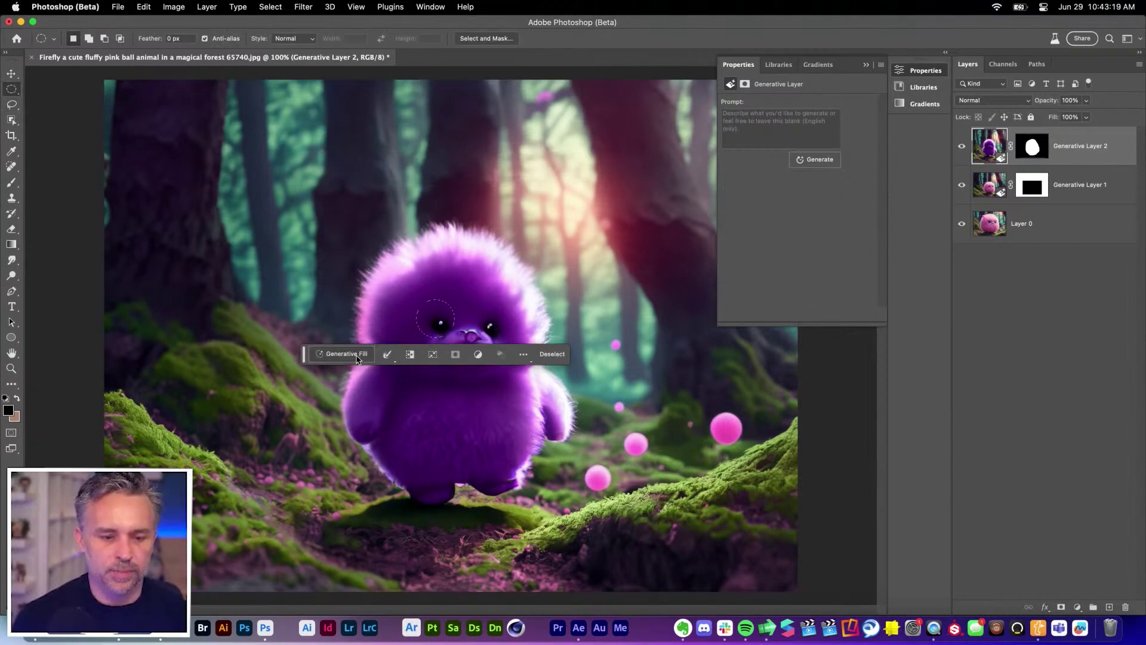
Step: Generate a 'cute eye 3D' fill, keep the third variation, then duplicate it and move the copy right
click(358, 355)
text(cute eye)
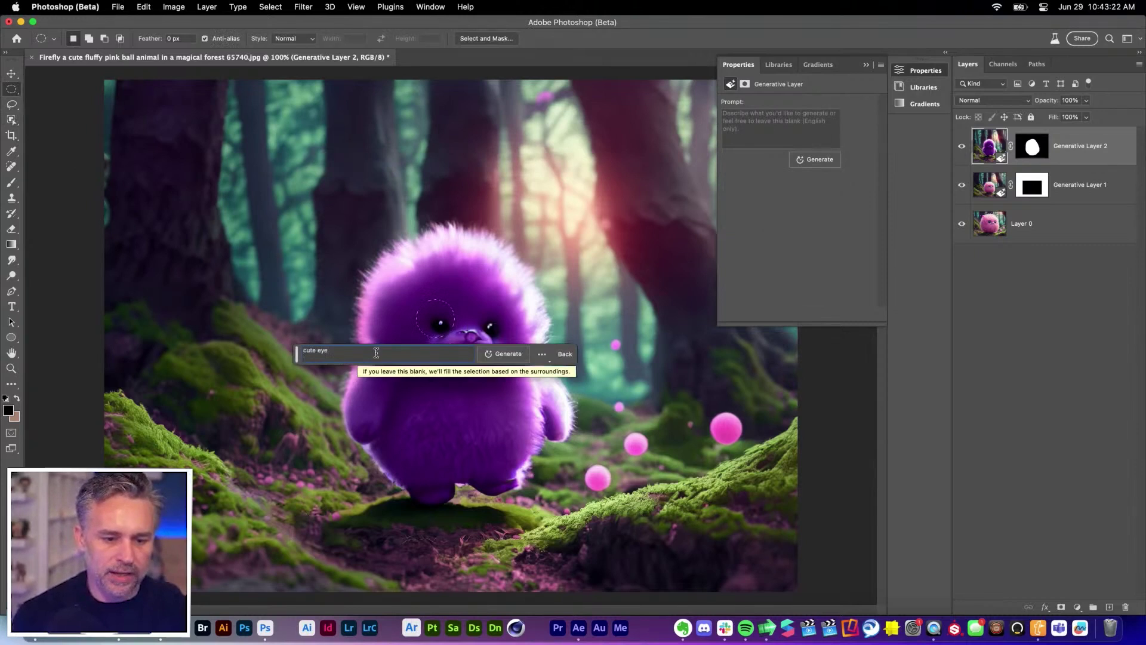
click(499, 357)
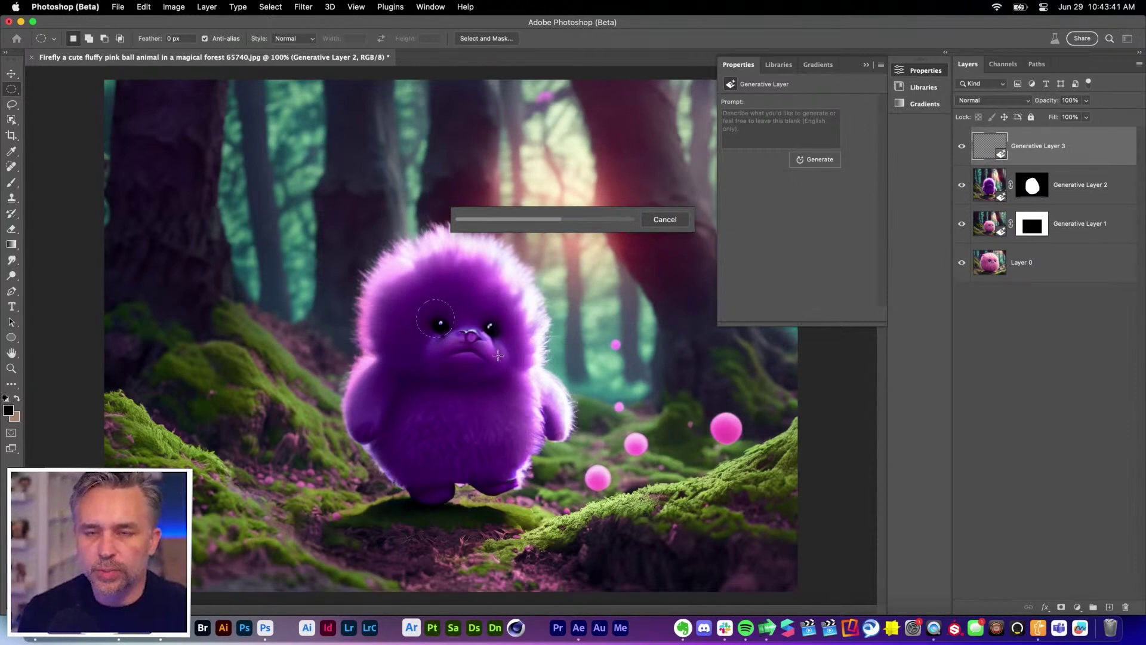
click(781, 209)
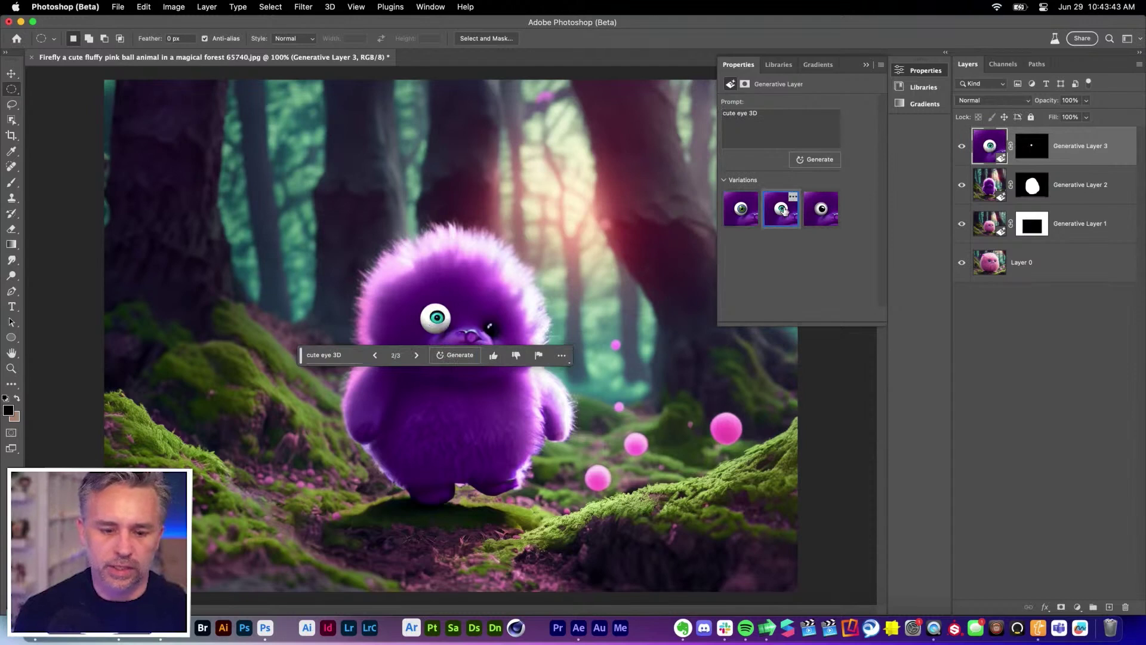
click(822, 211)
key(super+j)
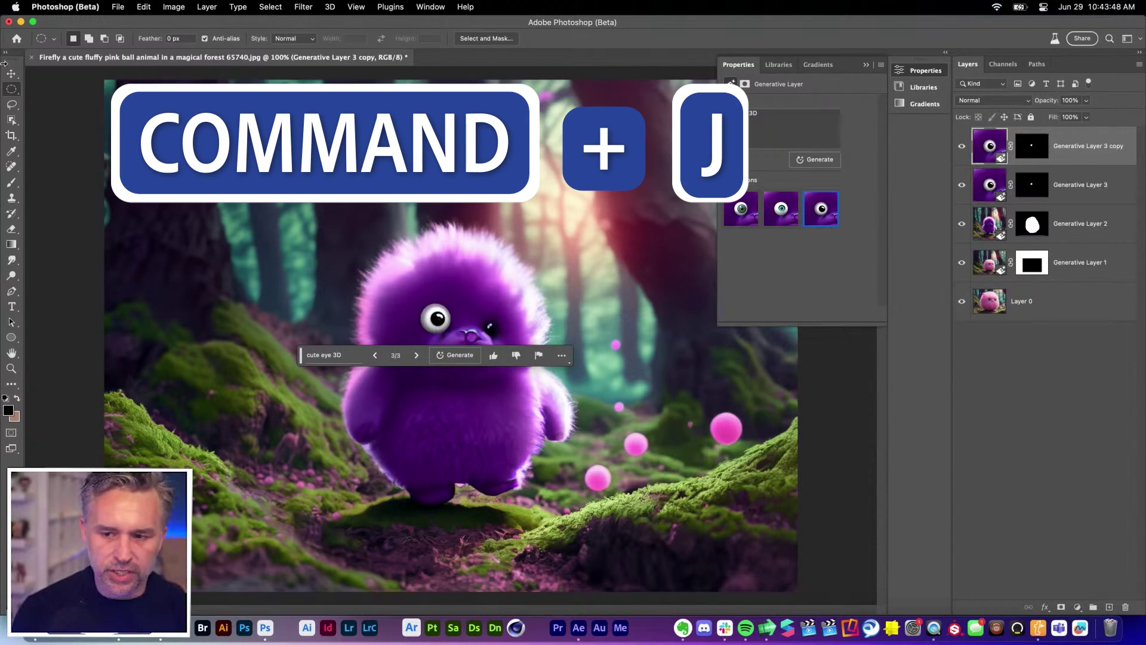
key(v)
drag(330, 273, 401, 273)
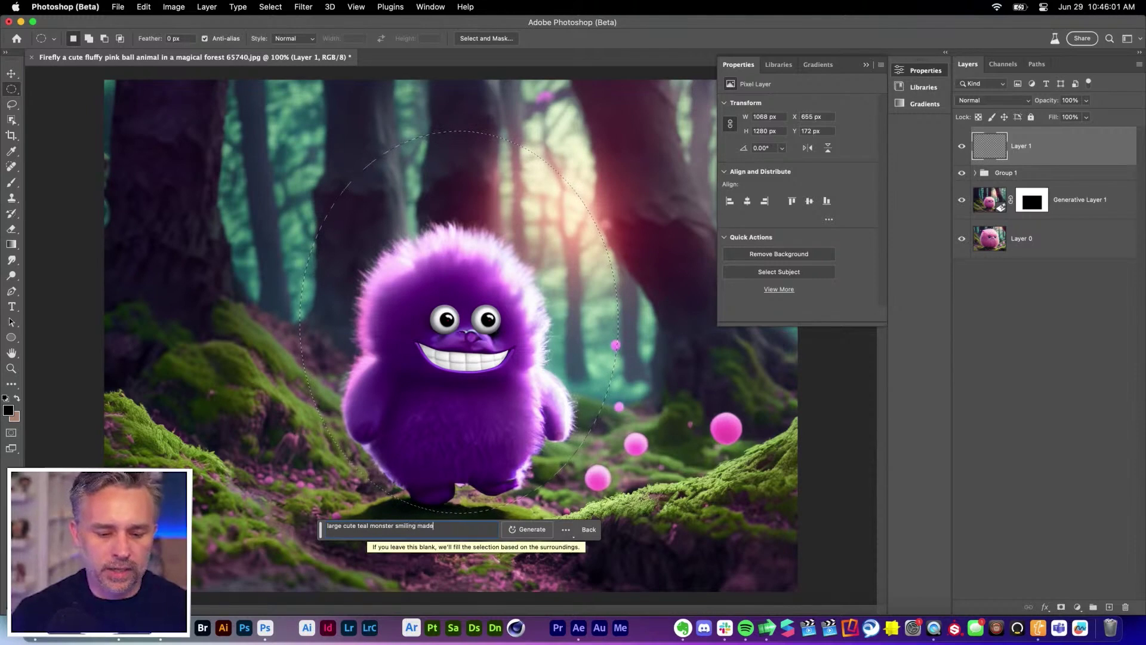
Step: Generate the teal smiling monster with white twisted horns, then select Layer 1
text(maded)
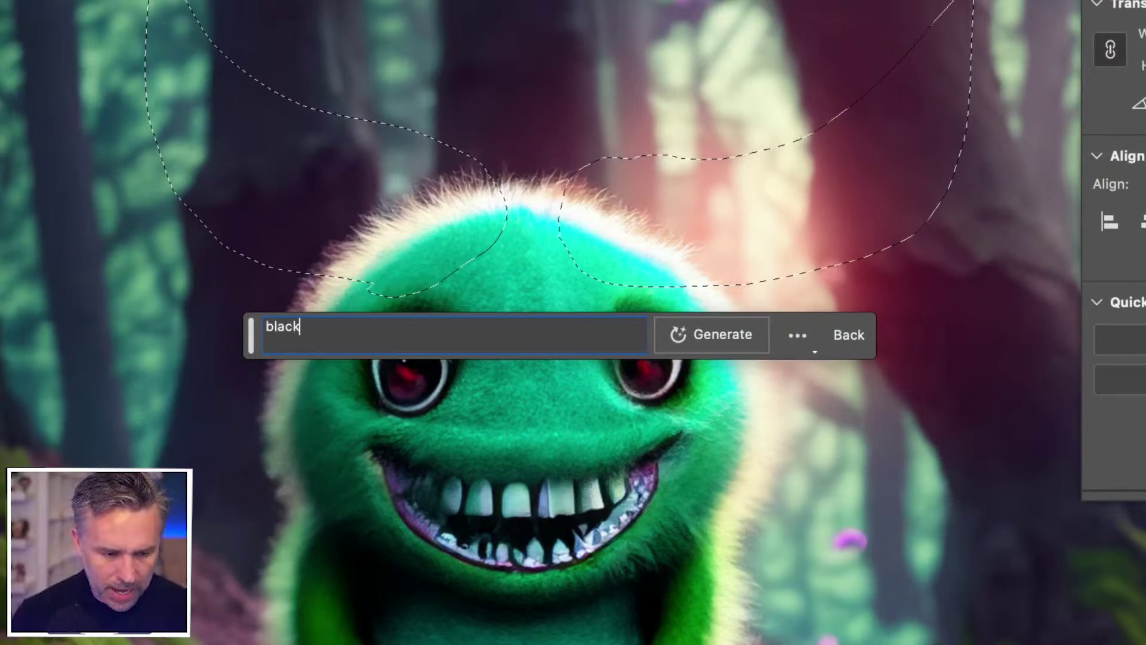
text(and white)
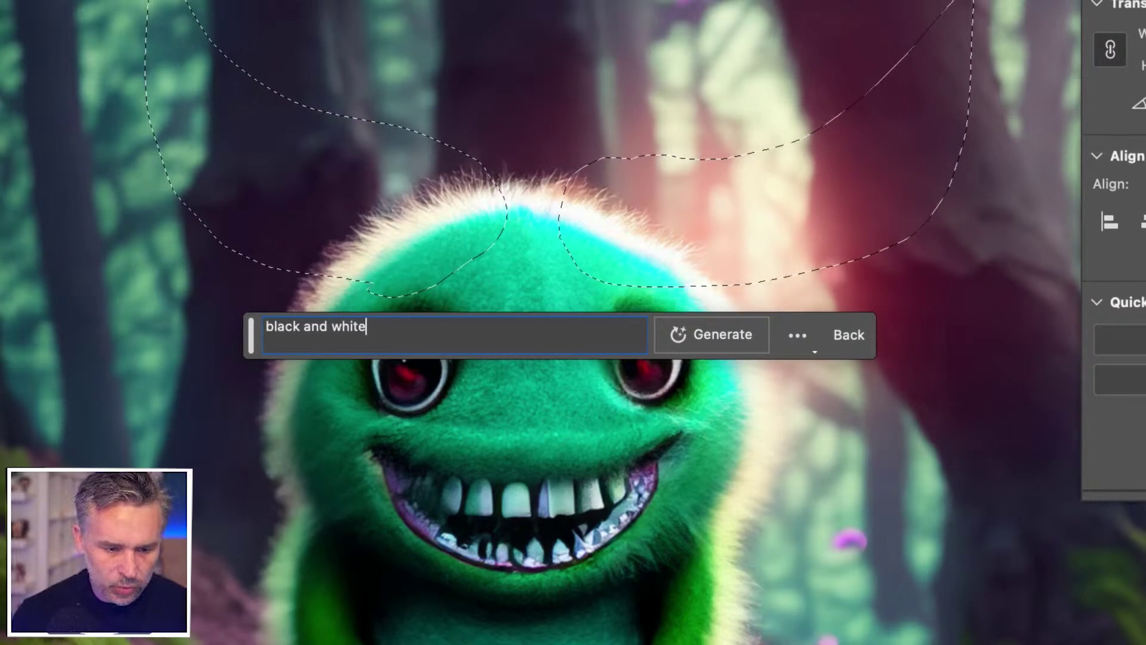
text( twisted hor)
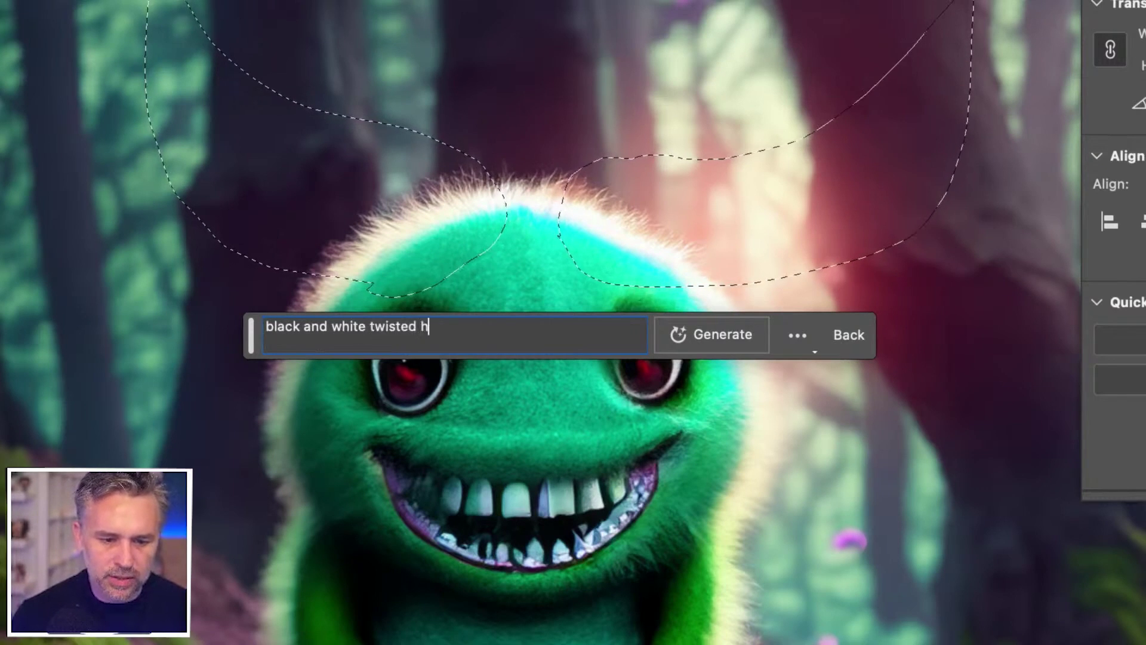
text(ns)
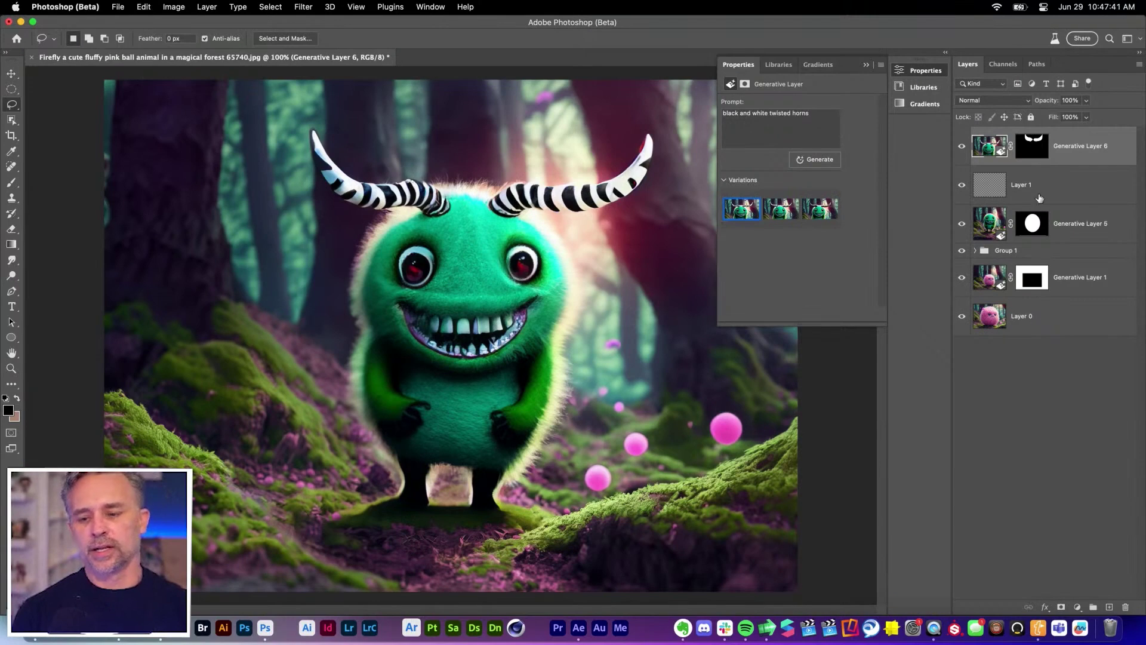
click(1035, 194)
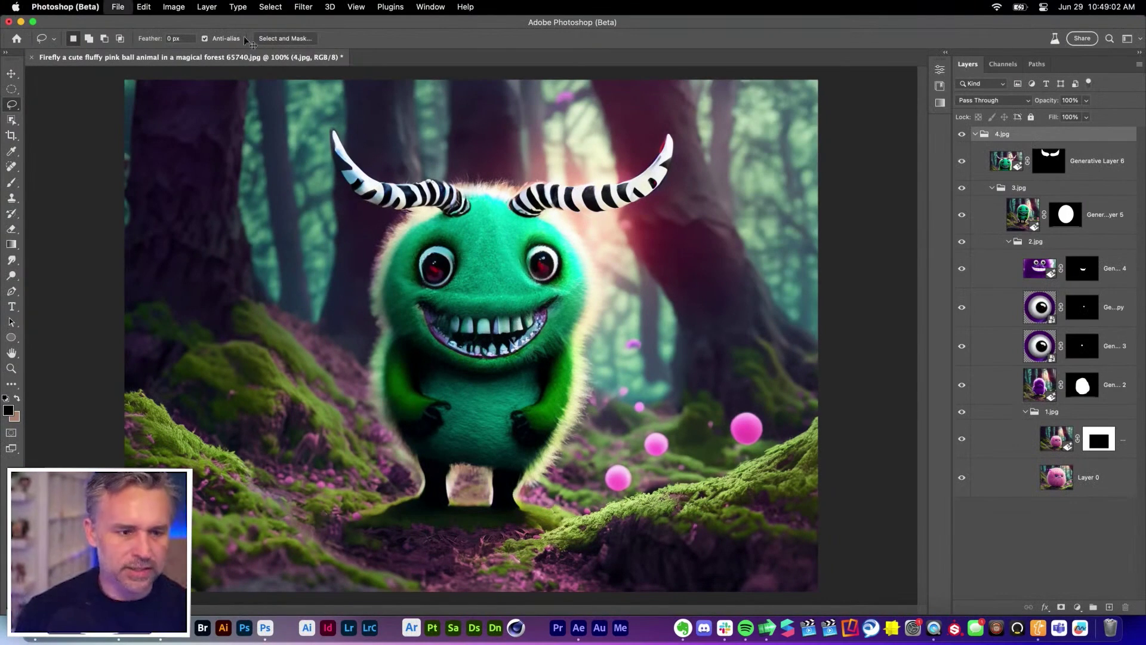
Step: Save the document to the Desktop as monster.psd
key(super+shift+s)
click(283, 95)
text(monster.psd)
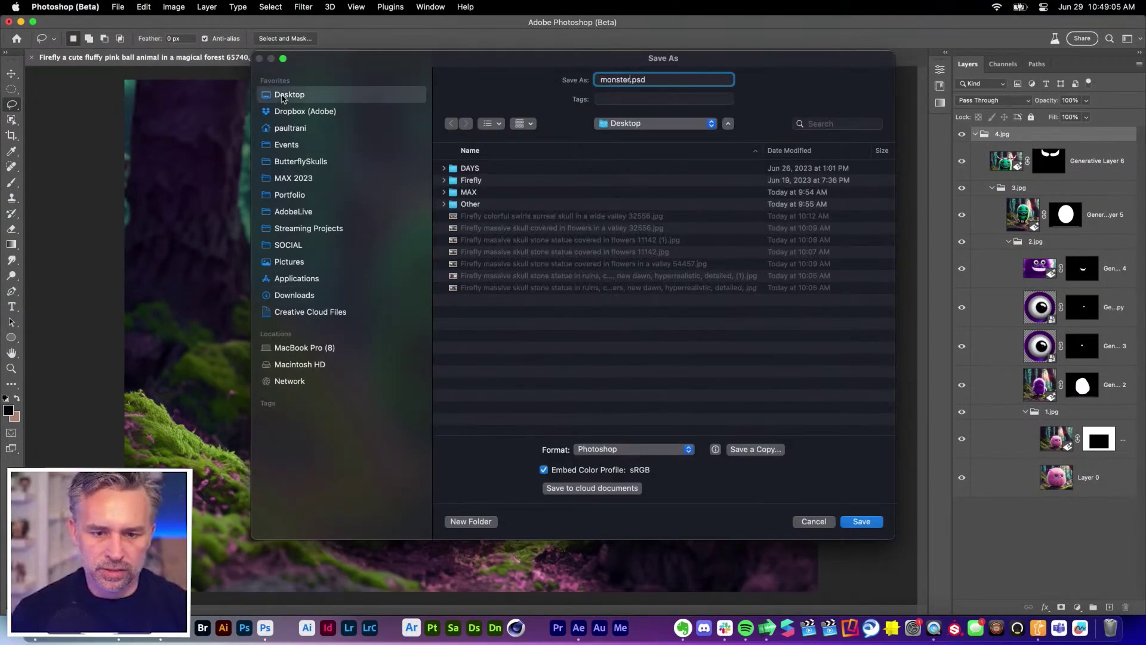
click(118, 6)
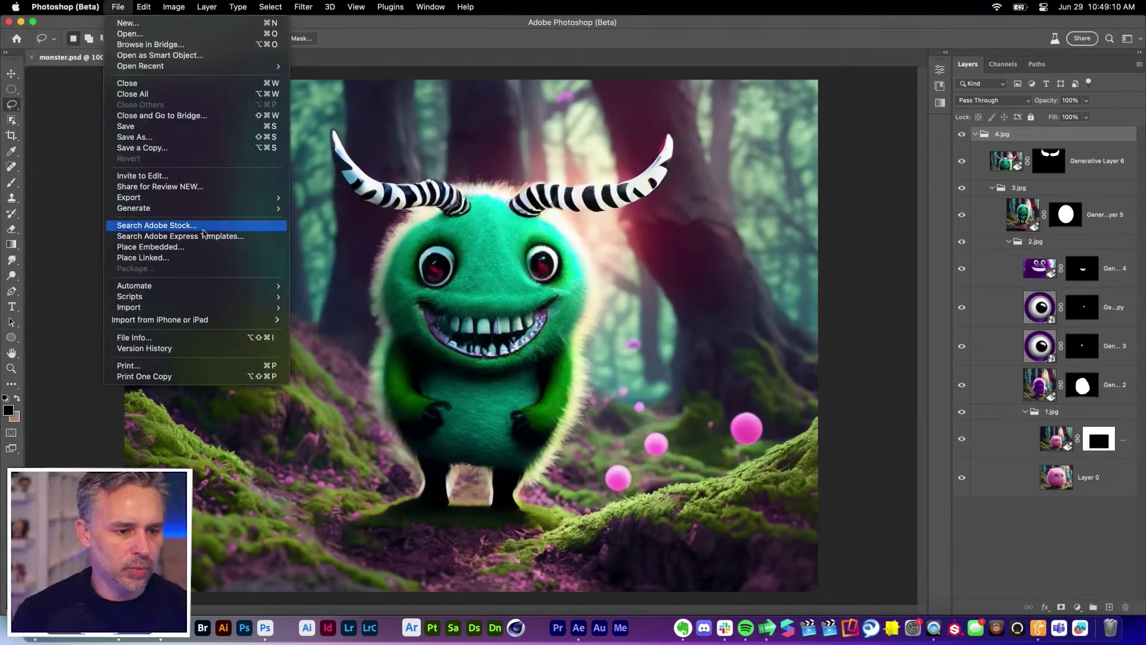
Step: Enable Image Assets export and preview 1.jpg–4.jpg in the monster-assets folder
mouse_move(200, 208)
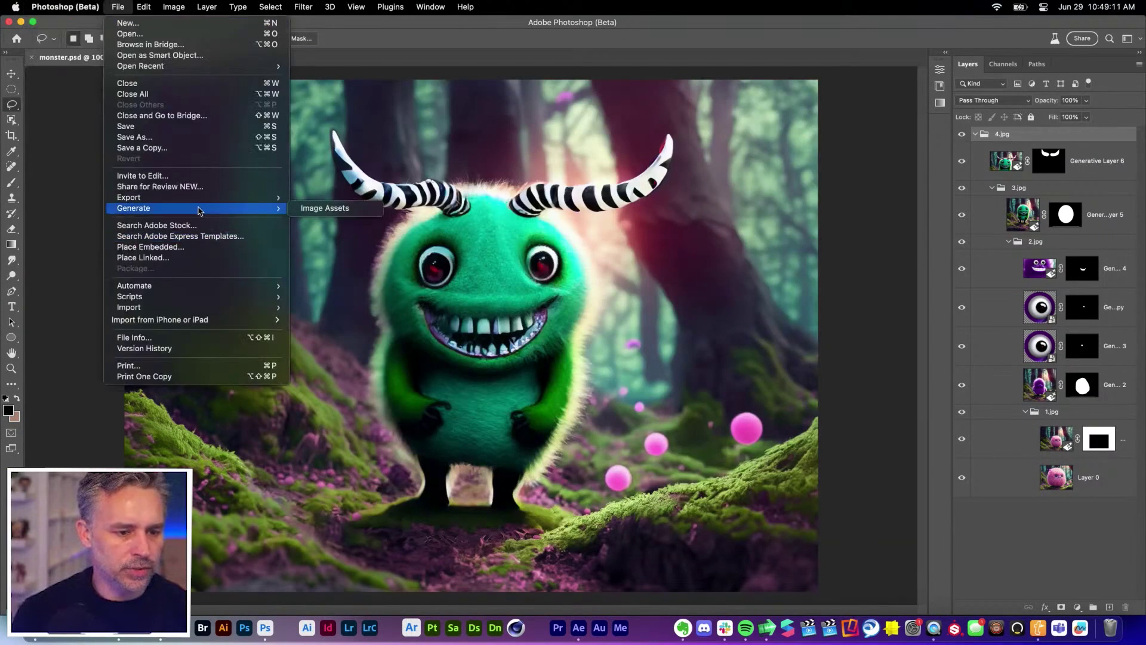
click(334, 208)
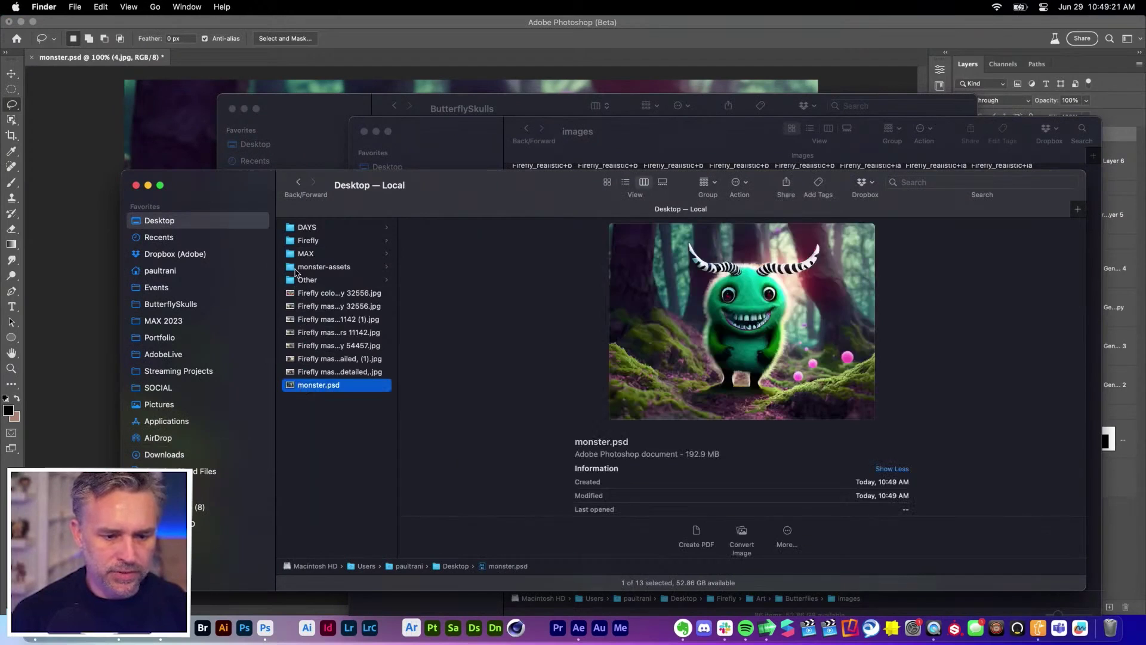
click(296, 268)
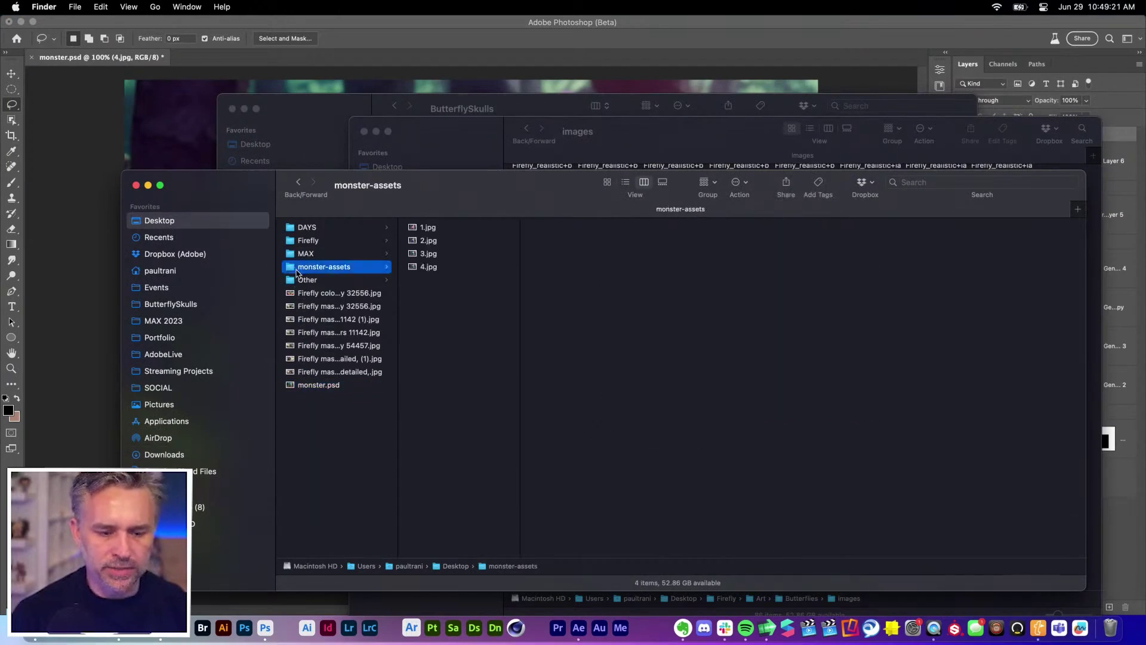
click(415, 228)
key(space)
key(Down)
key(Down)
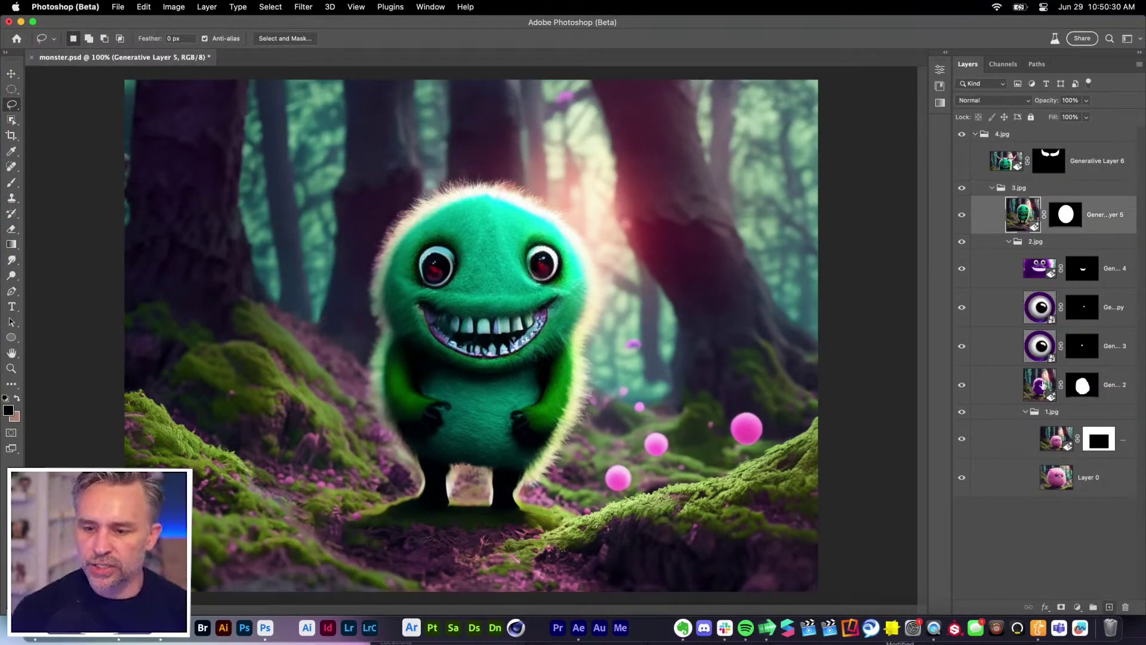
Step: Add a new layer and pick the striped twisted white-and-black horn variation
key(super+shift+alt+n)
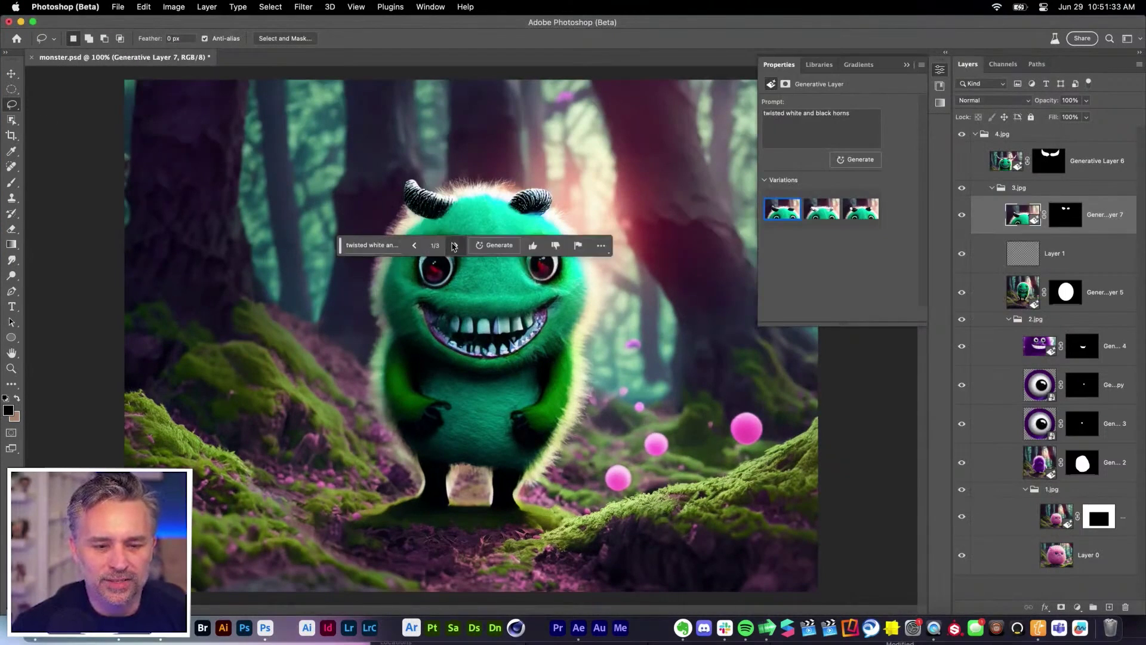
click(454, 246)
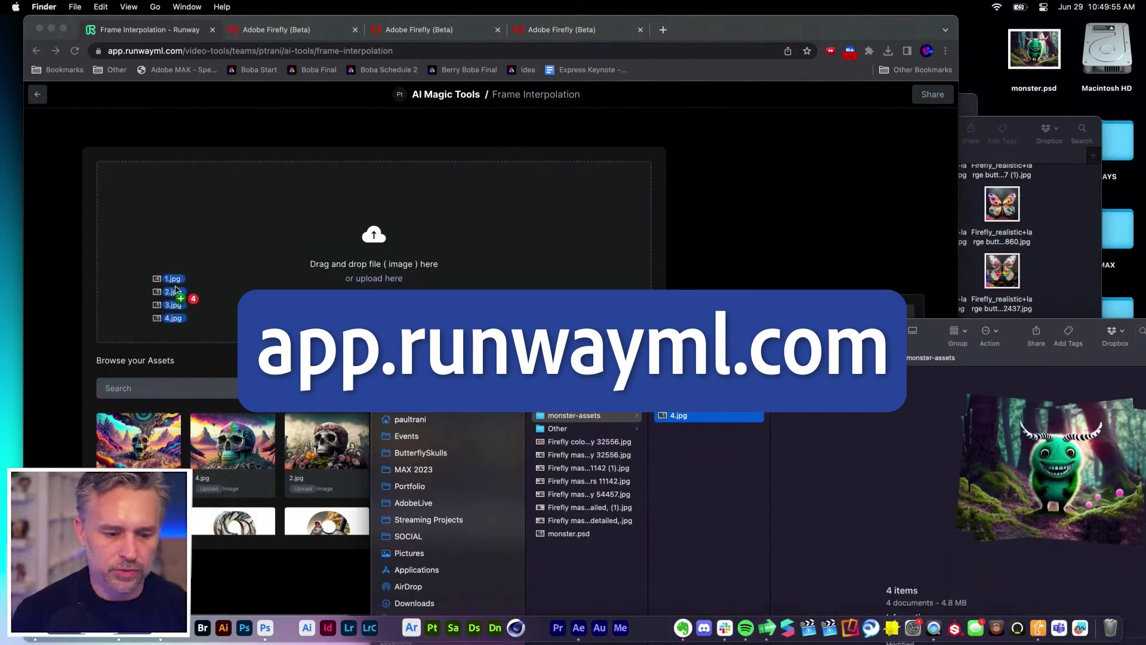
Step: Upload the four stage images 1.jpg–4.jpg to Runway's Frame Interpolation
drag(154, 293, 180, 271)
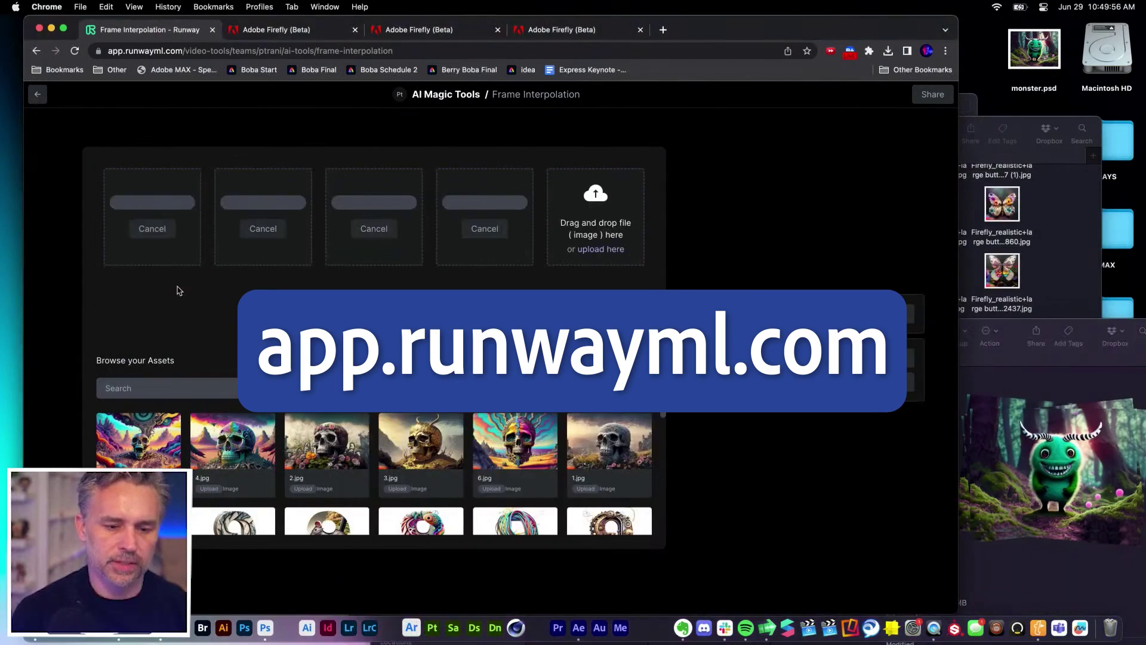